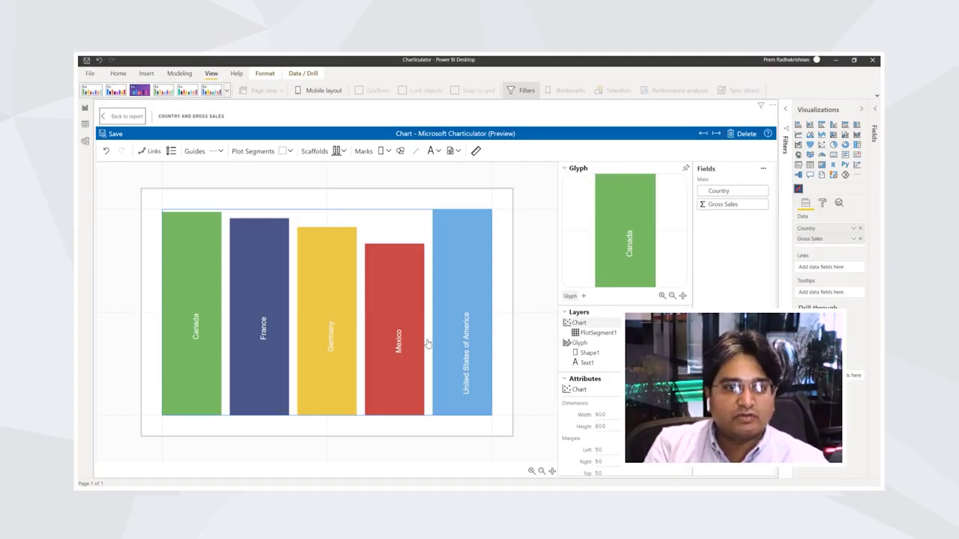
Select PlotSegment1 around the country bars to show its Stack X layout settings
left_click(465, 343)
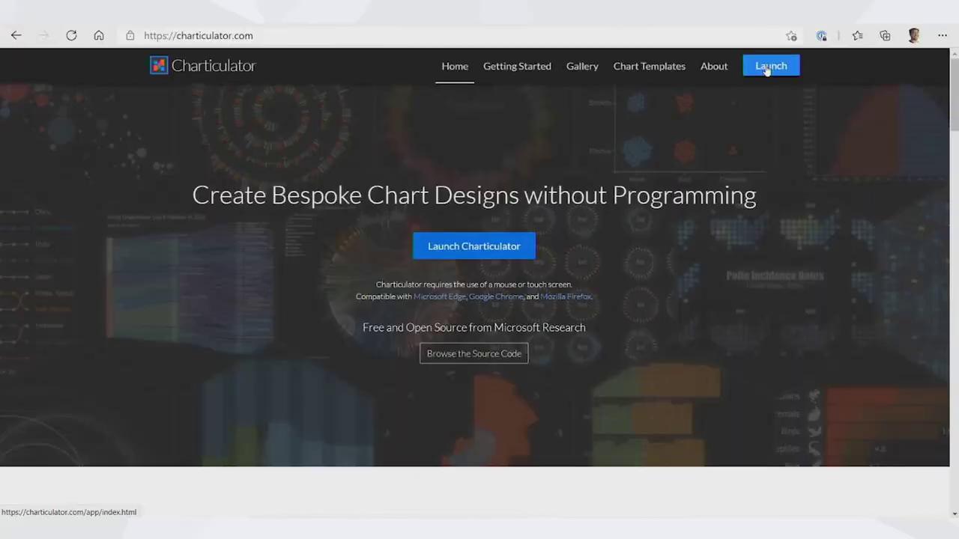
Launch the Charticulator web app from the charticulator.com home page
left_click(768, 68)
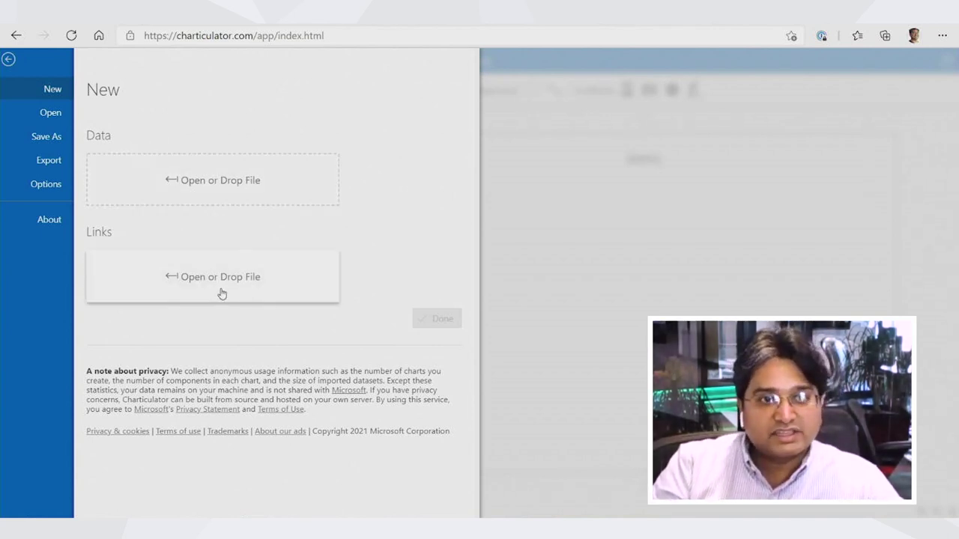
Get past the New file screen to reveal Charticulator's demo chart
left_click(610, 150)
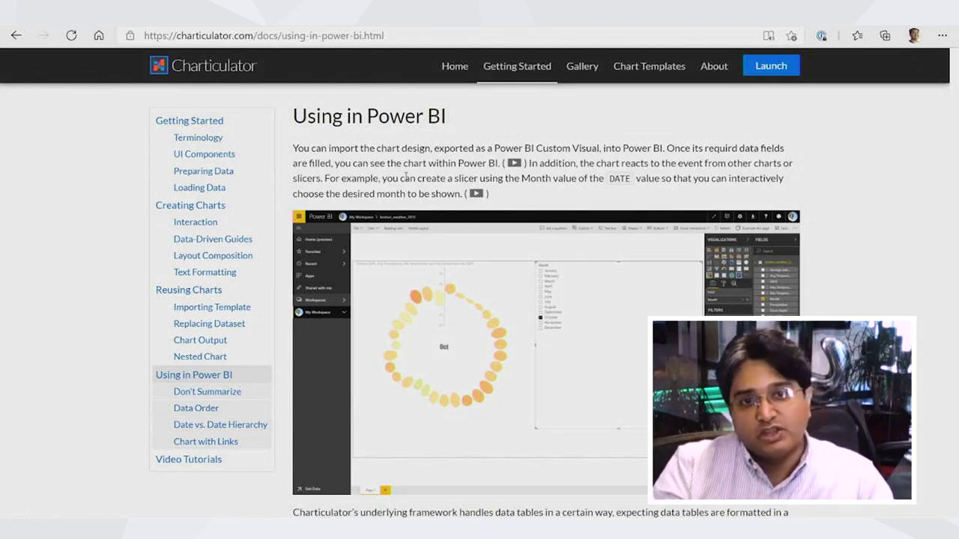
Skim the Using in Power BI page, then return to the Power BI Desktop window
scroll(516, 235, "down", 10)
scroll(538, 237, "up", 10)
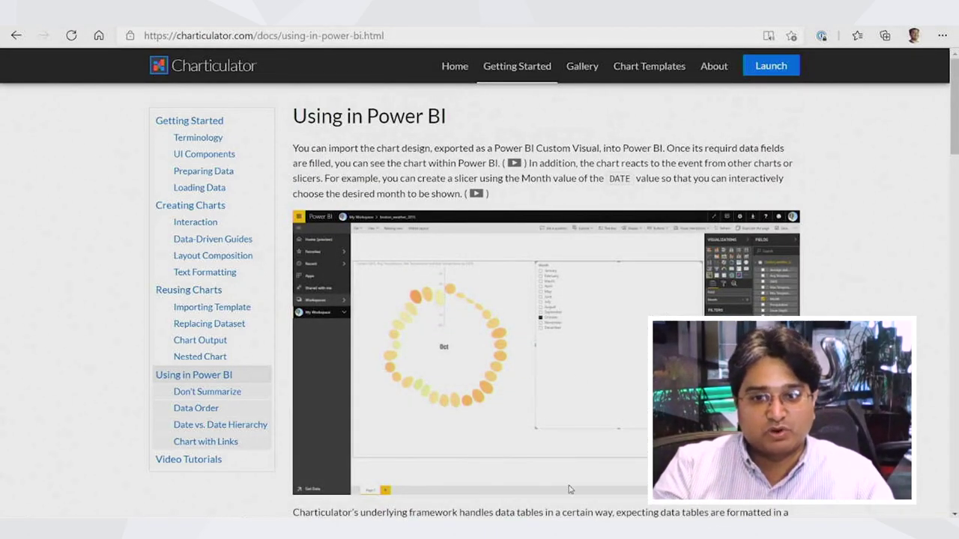
mouse_move(569, 538)
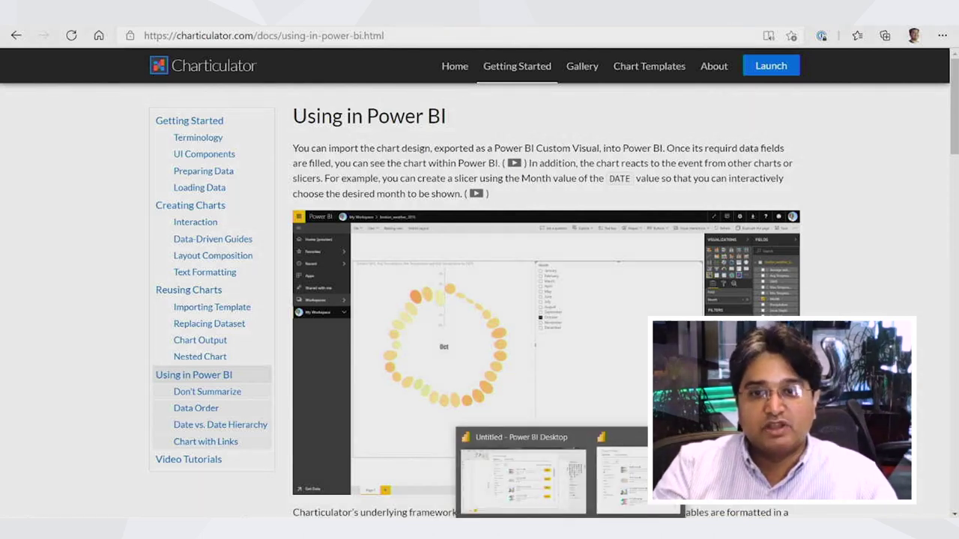
left_click(537, 488)
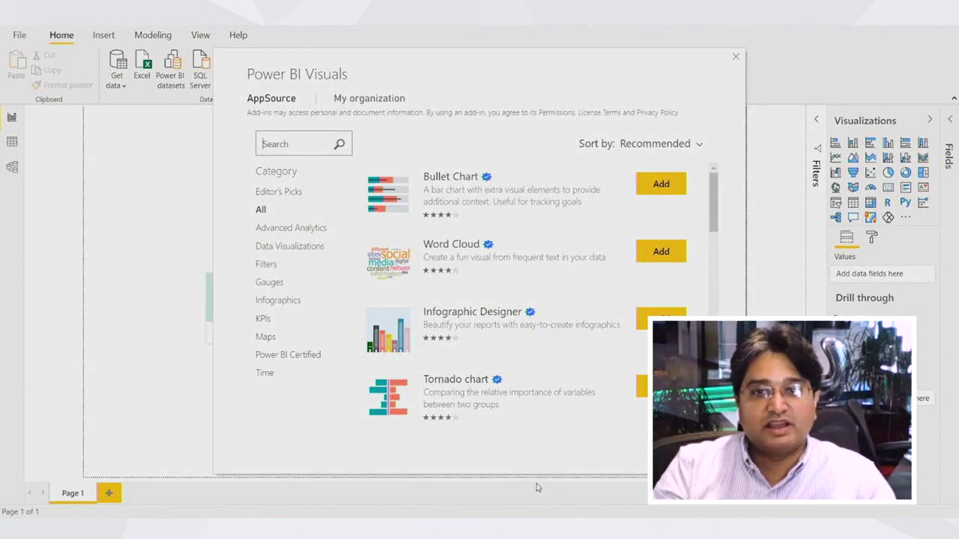
Search the AppSource visuals store for 'CHARTICUL' and add the Charticulator visual
left_click(736, 57)
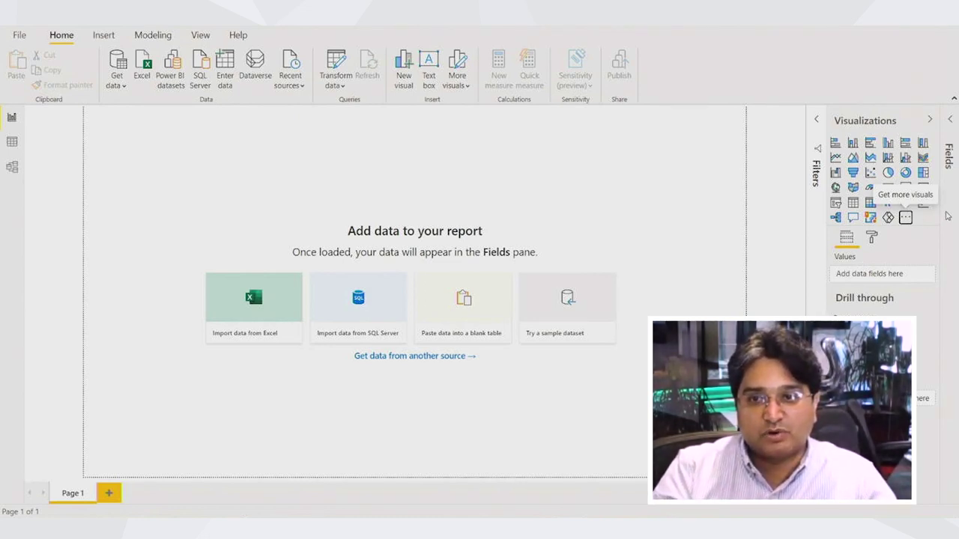
left_click(905, 218)
left_click(822, 223)
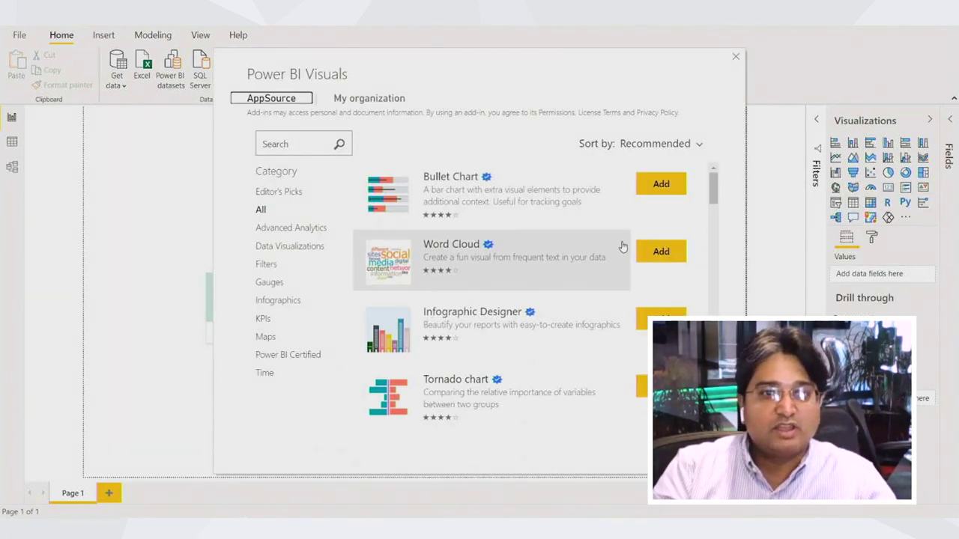
left_click(275, 144)
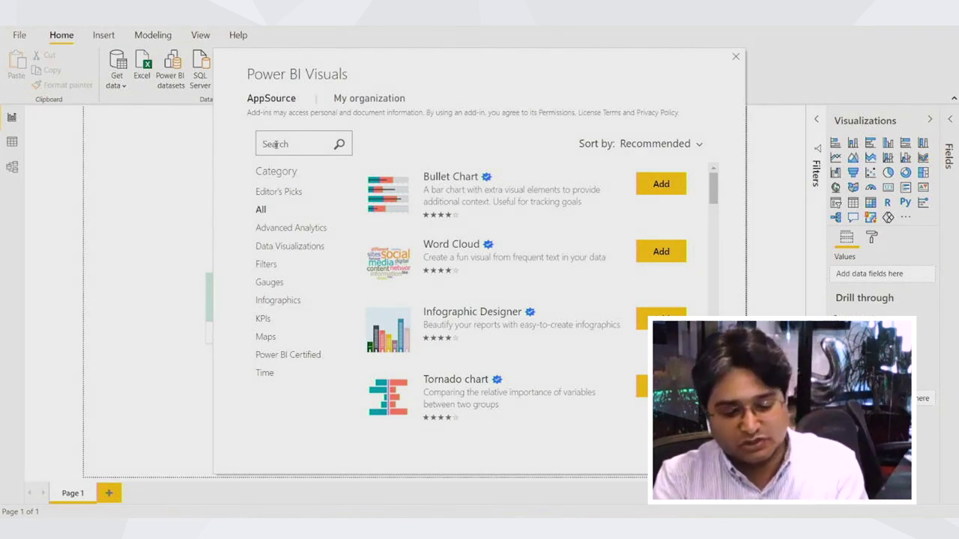
type("CHARTICUL")
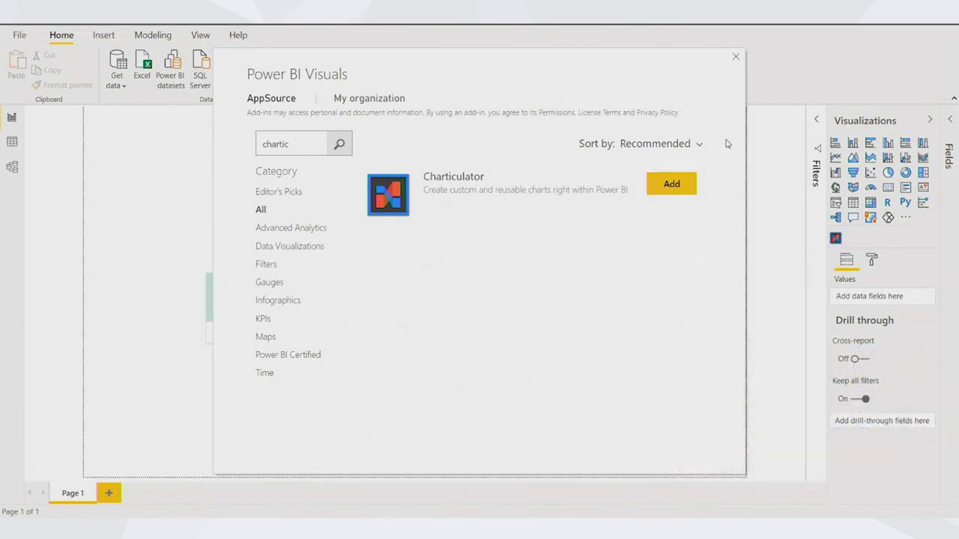
left_click(736, 57)
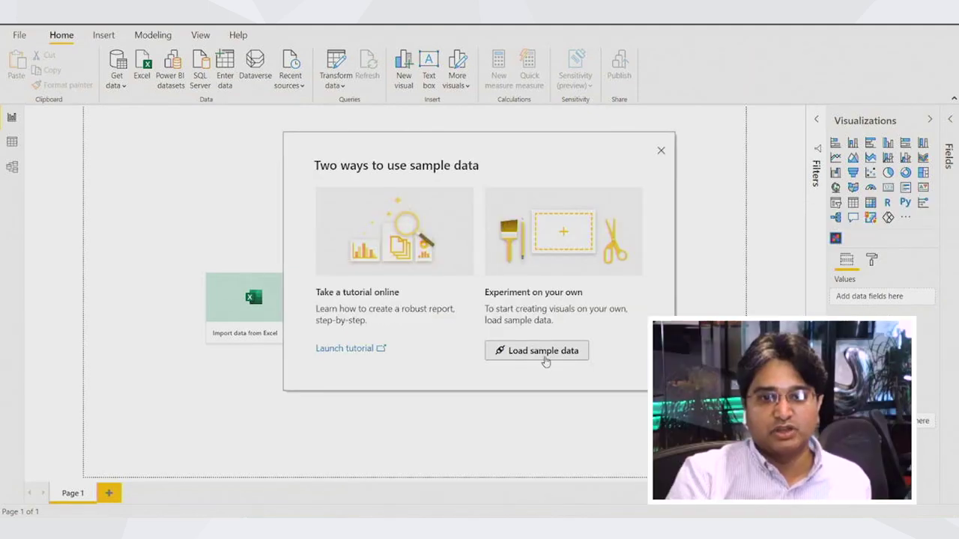
Load the financials table from the Financial Sample workbook using the sample data option
left_click(543, 352)
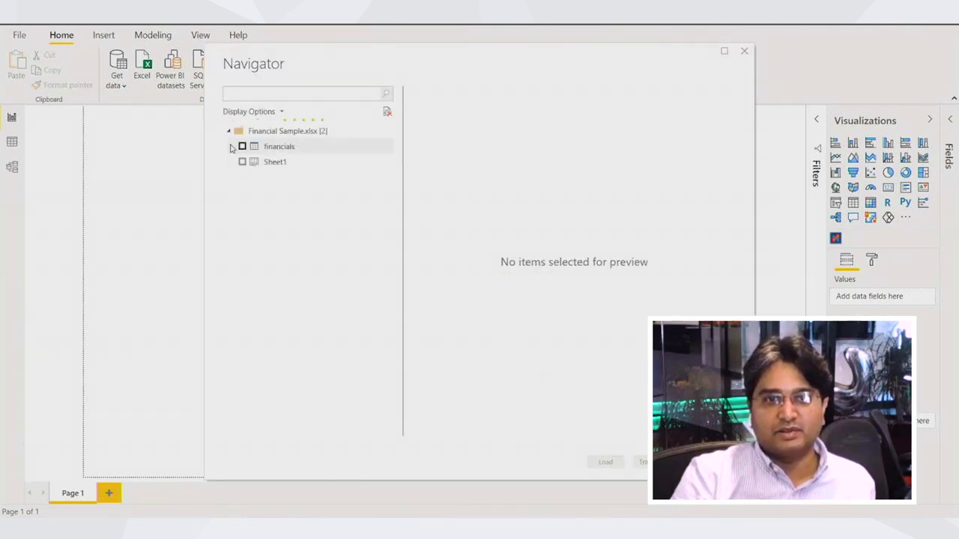
left_click(277, 148)
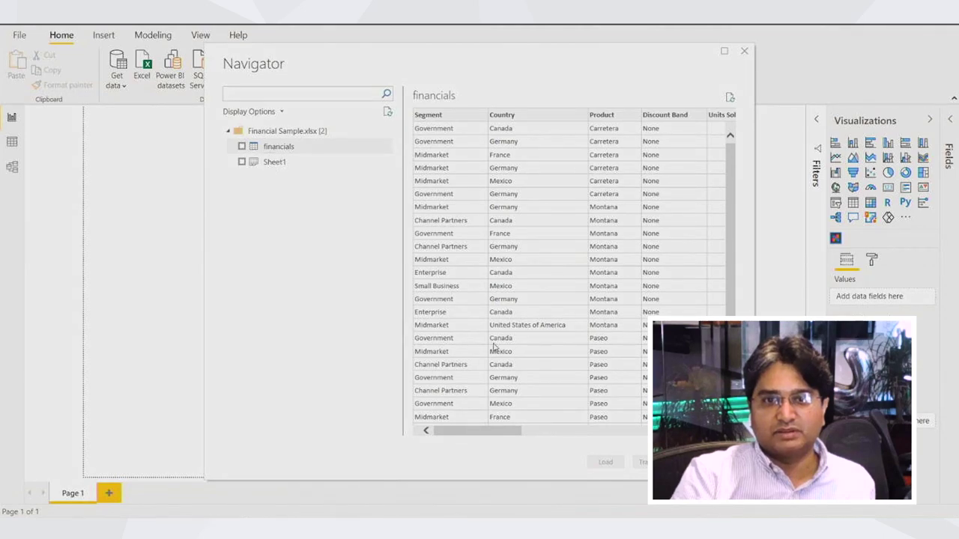
left_click(583, 434)
left_click_drag(552, 430, 487, 432)
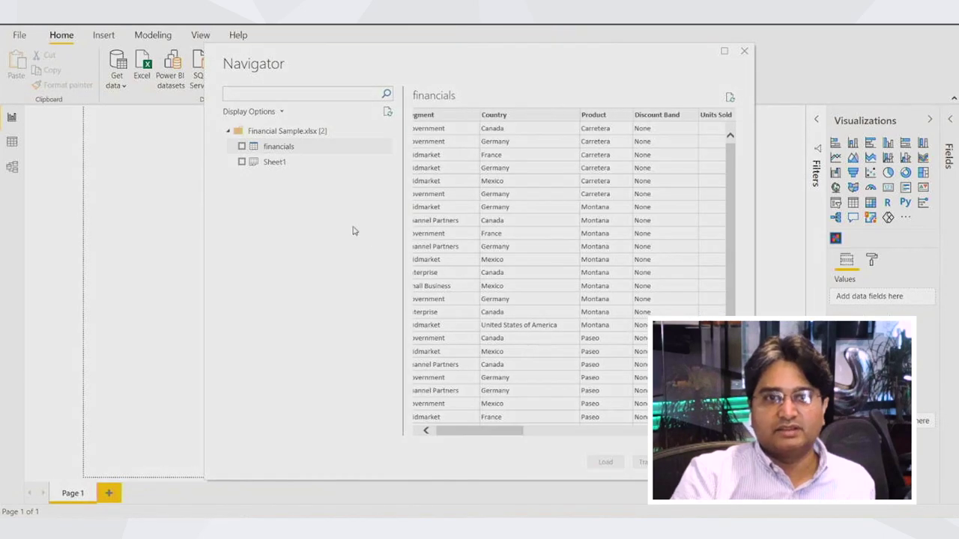
left_click(241, 146)
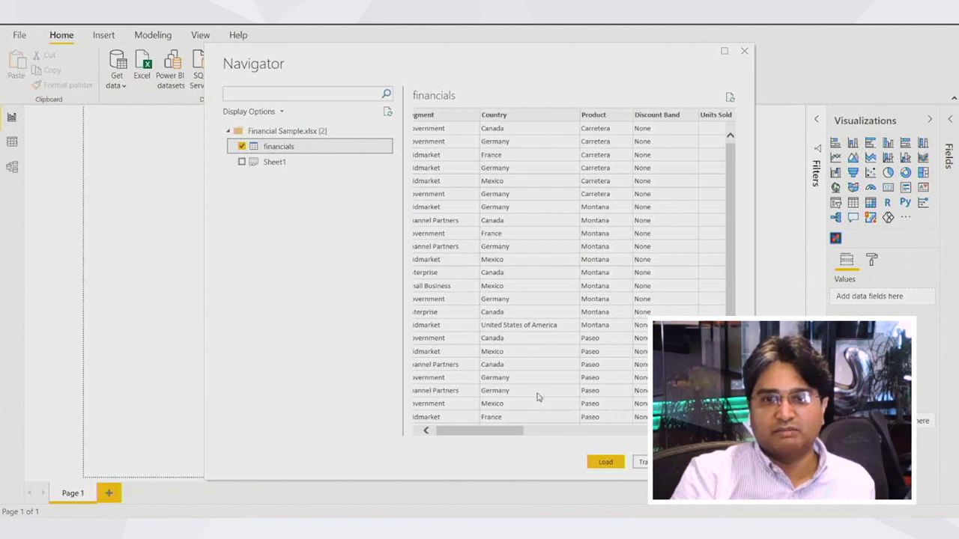
left_click(617, 467)
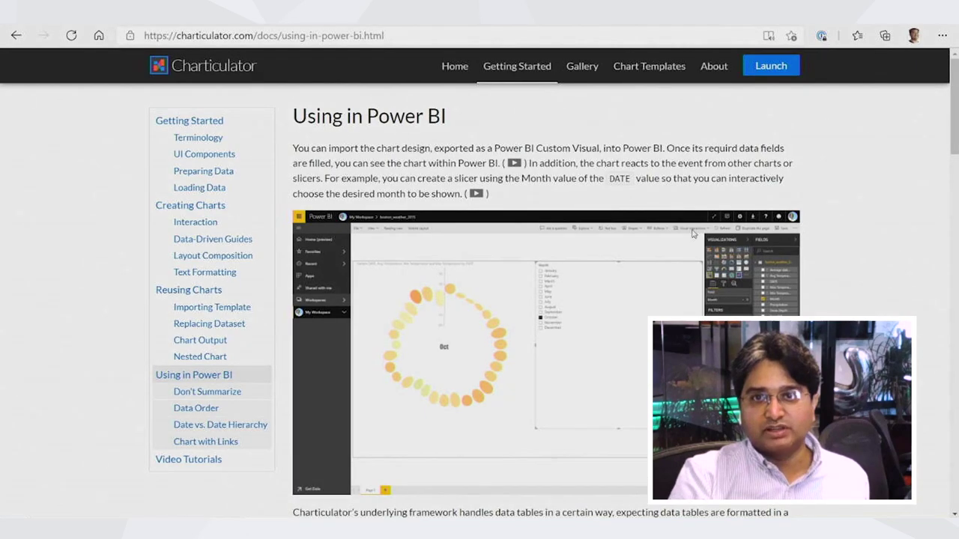
Launch the Charticulator app from the Using in Power BI documentation page
left_click(686, 11)
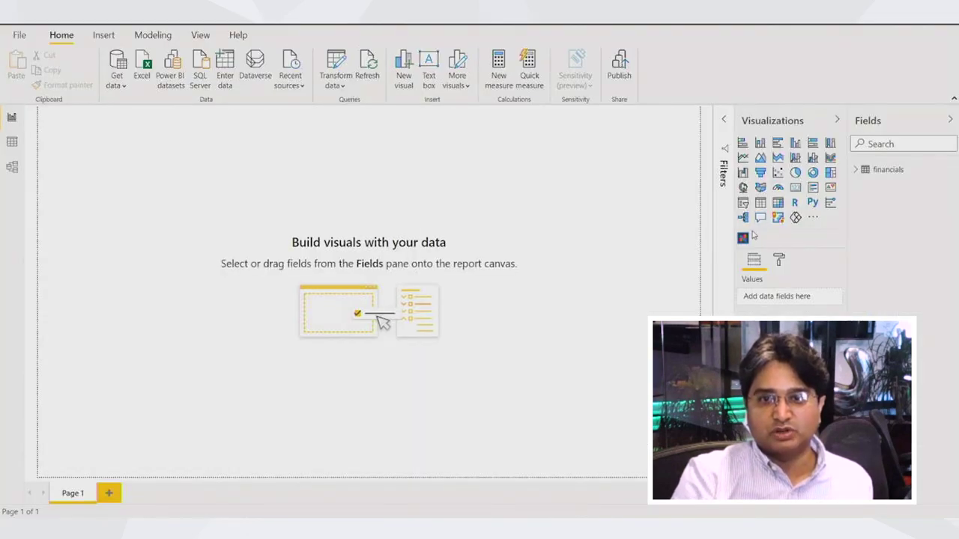
Build a table visual showing Gross Sales per Country from the financials fields
left_click(856, 169)
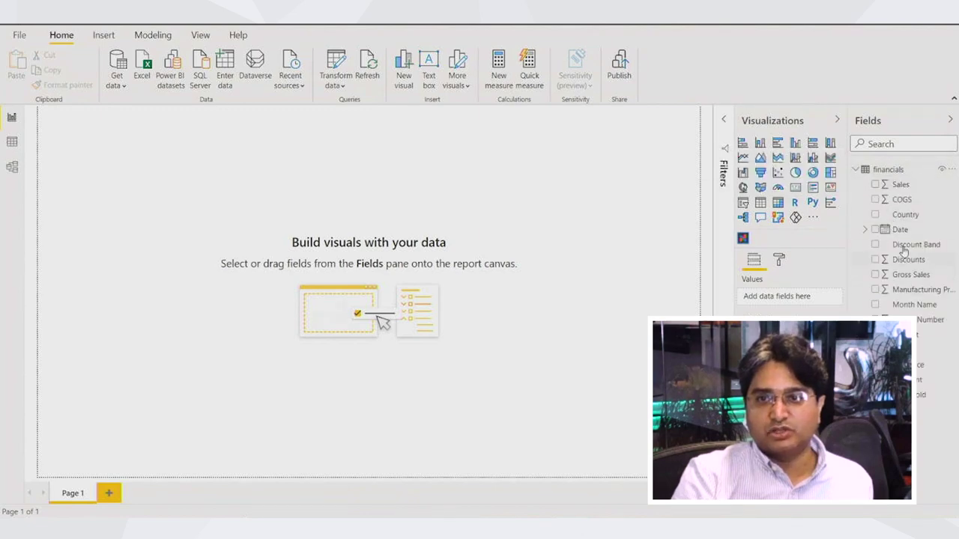
left_click(875, 215)
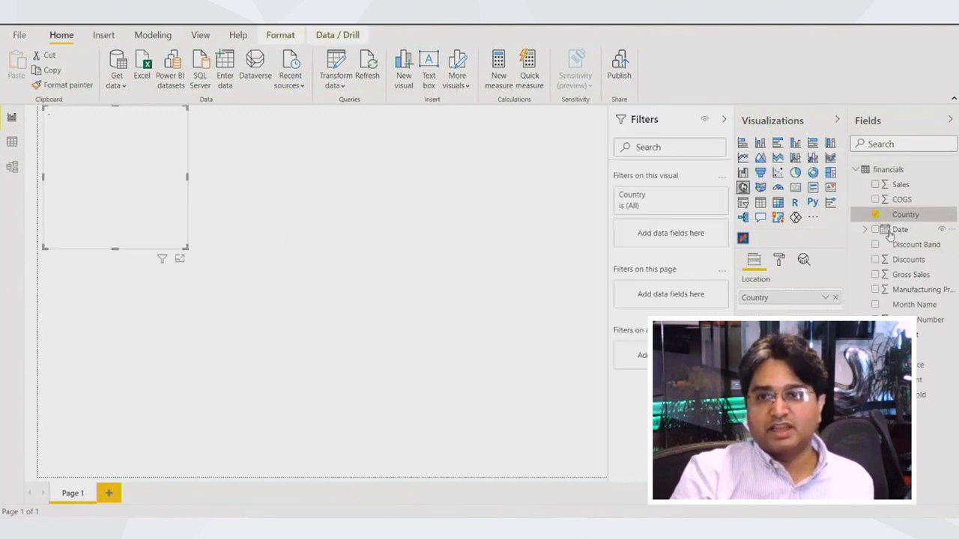
left_click(875, 274)
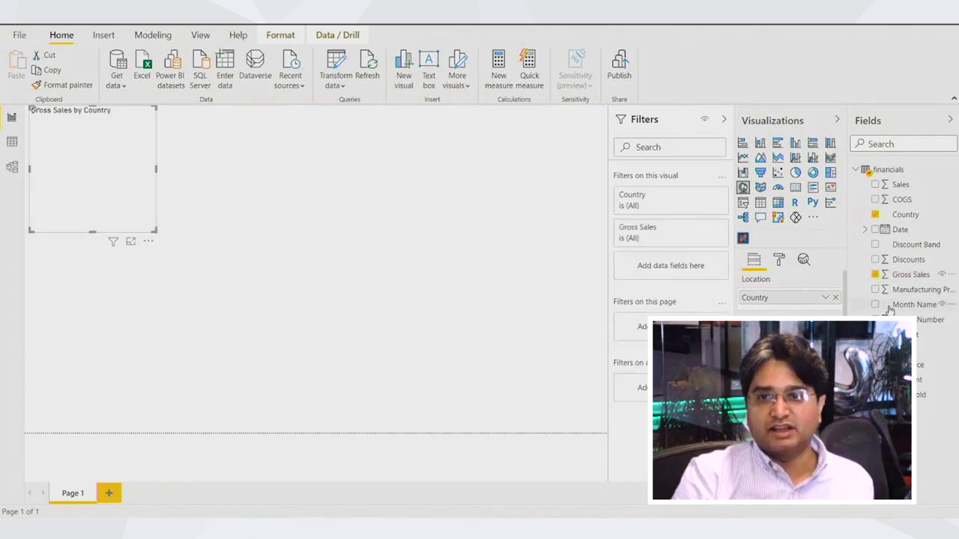
left_click(761, 203)
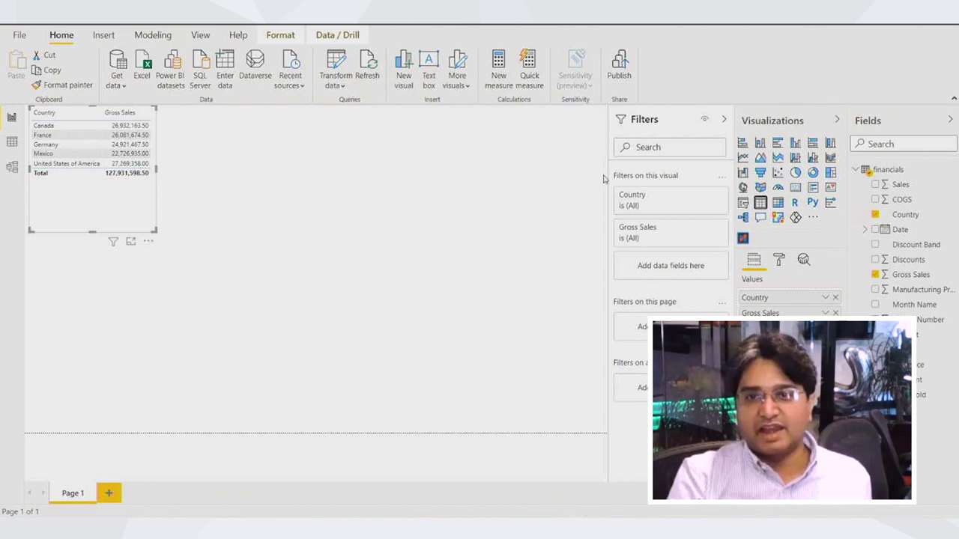
Convert the table into a column chart and highlight the United States of America bar
left_click(796, 142)
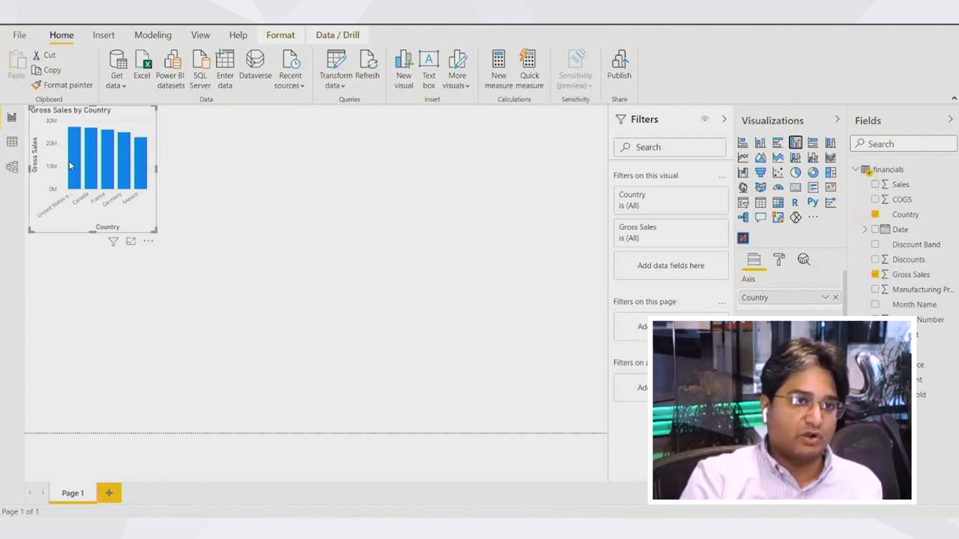
left_click(76, 171)
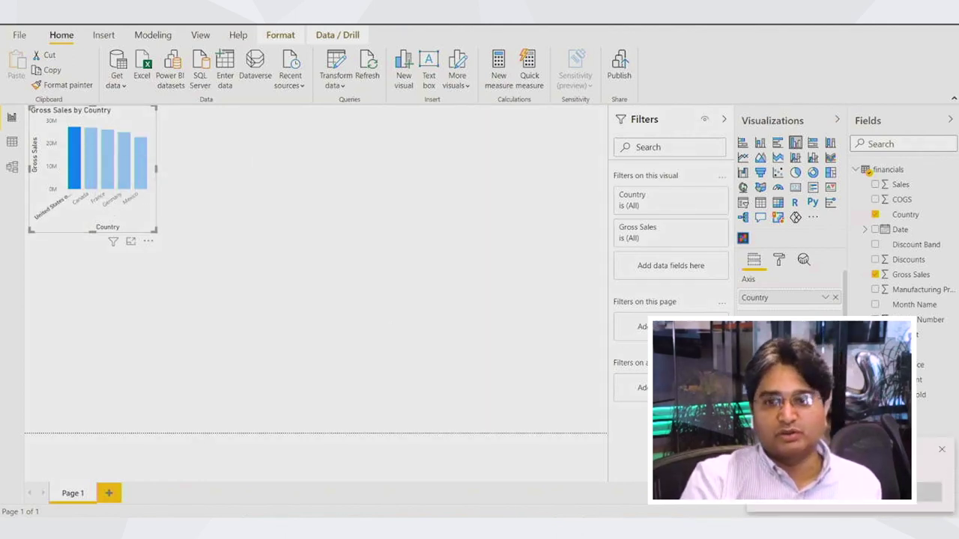
left_click(937, 452)
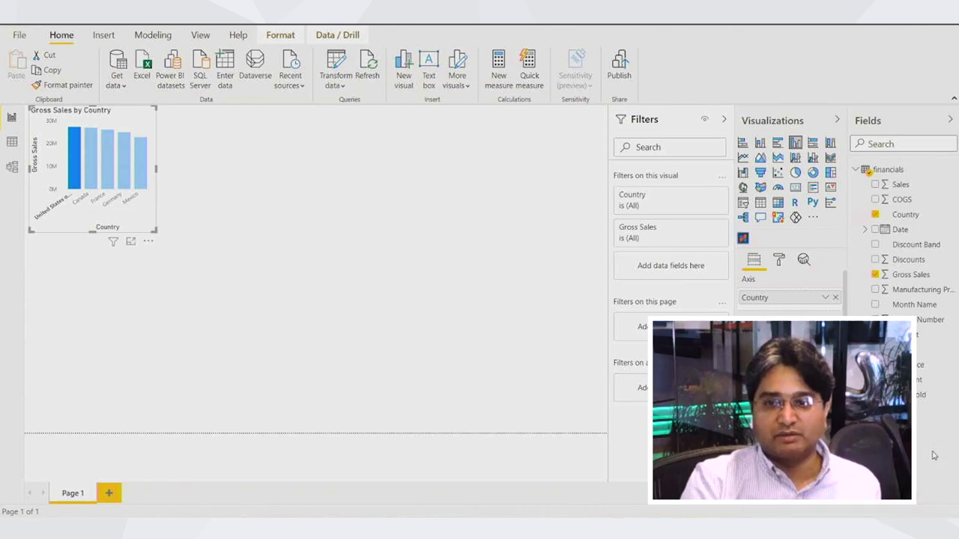
scroll(790, 296, "down", 1)
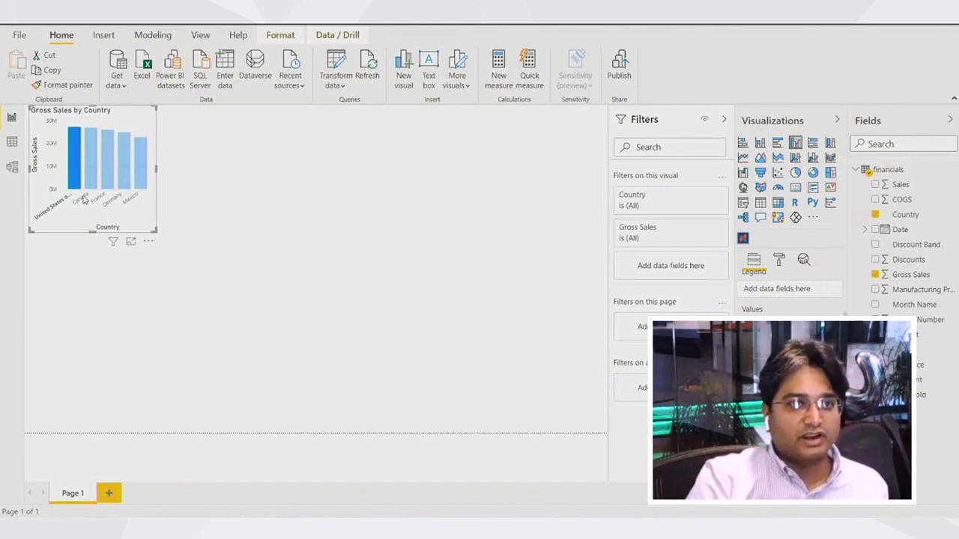
Place a new Charticulator visual on the page and open it for editing
left_click(743, 239)
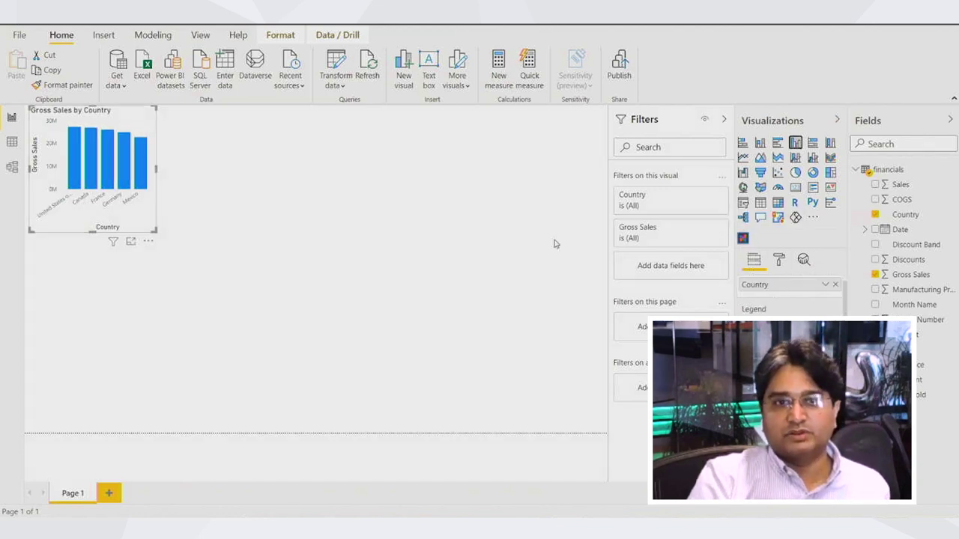
left_click(742, 238)
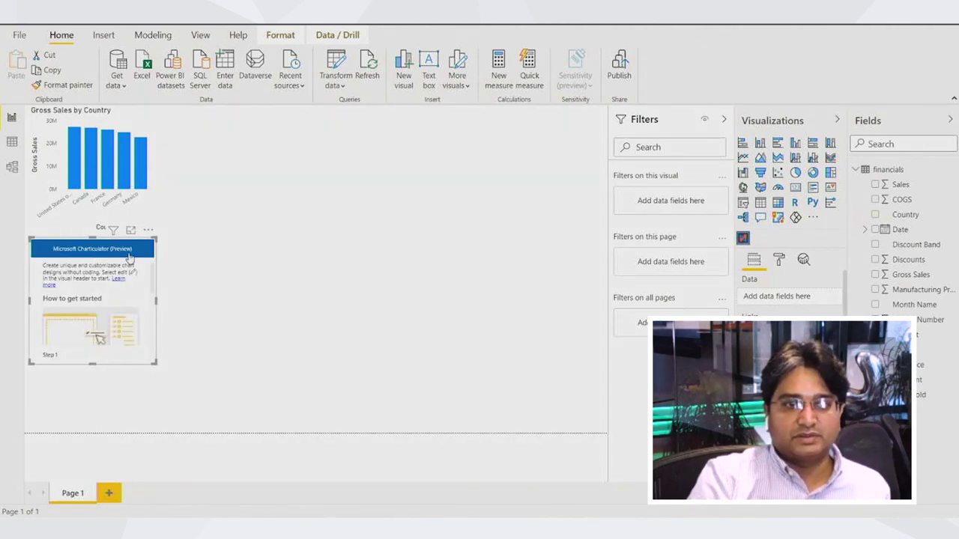
left_click(148, 229)
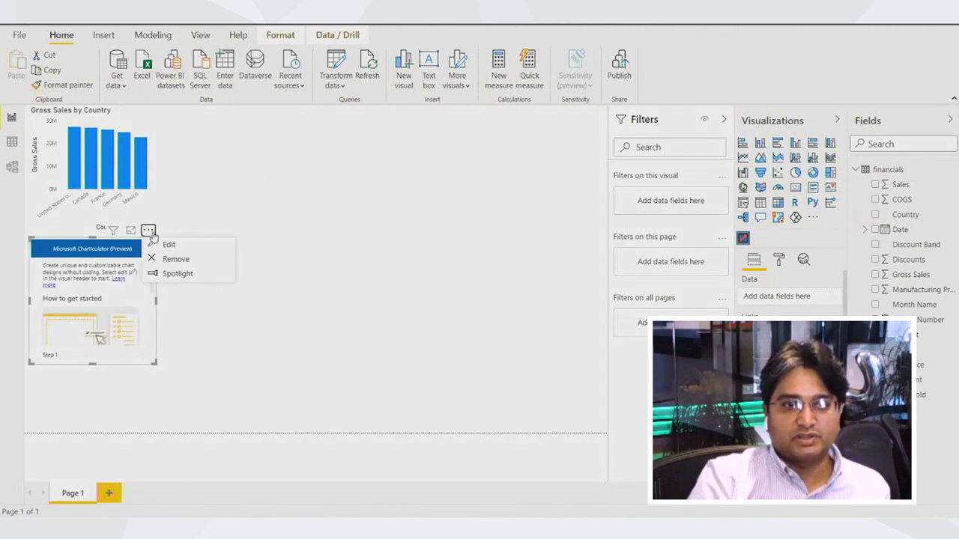
left_click(170, 245)
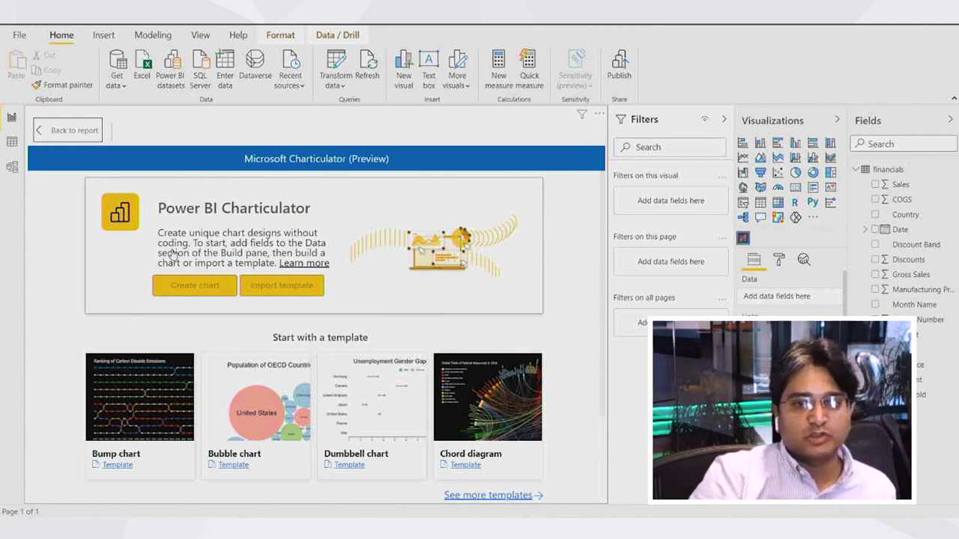
left_click(950, 120)
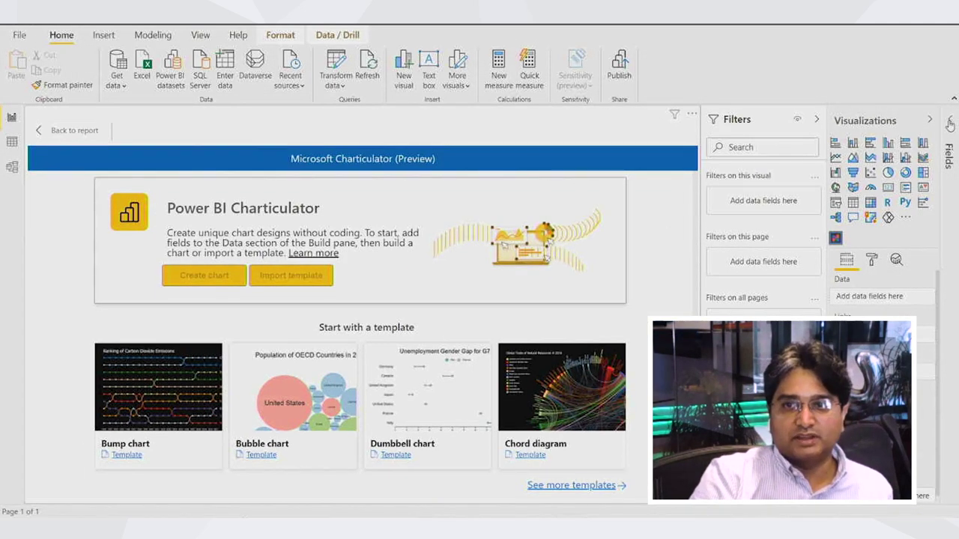
left_click(952, 121)
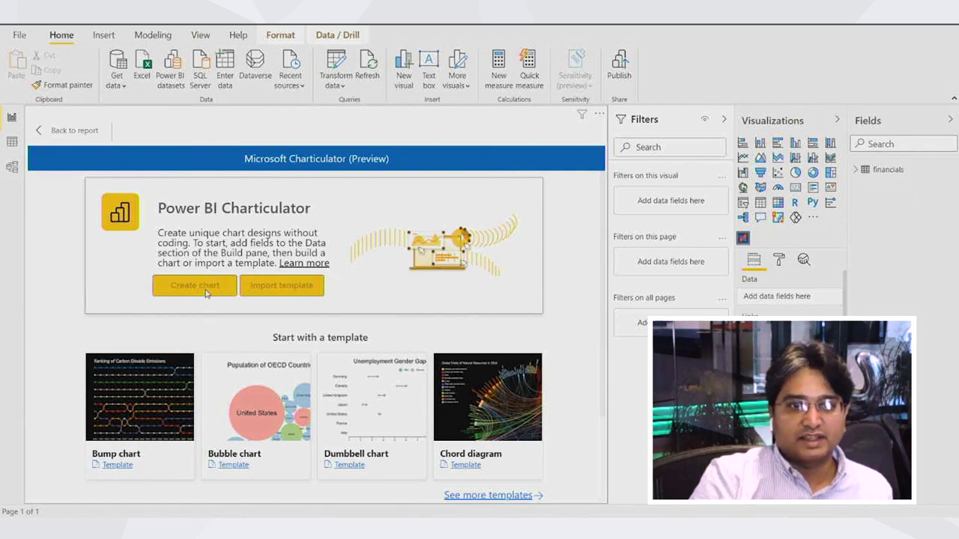
Drag Country and Gross Sales from financials into the Charticulator visual's Data well
left_click(858, 170)
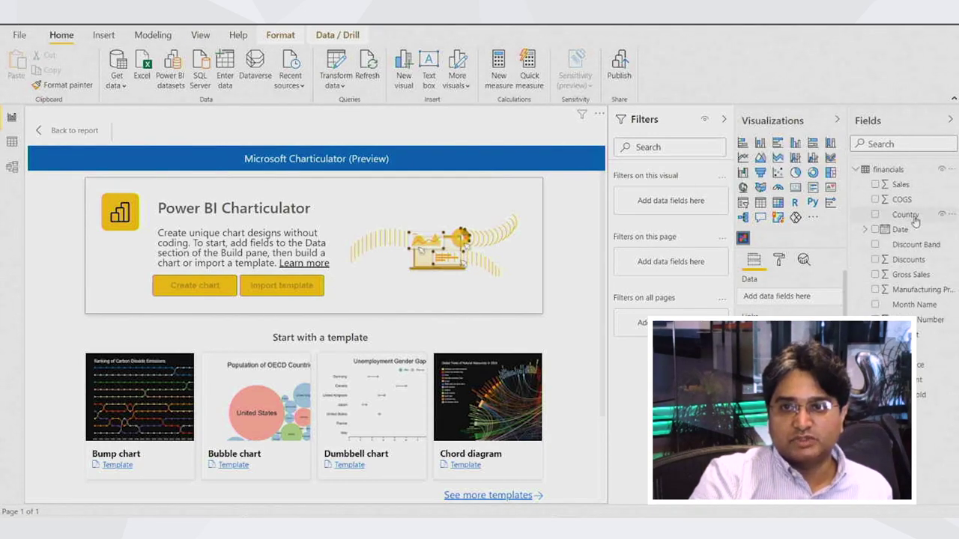
left_click_drag(912, 217, 783, 297)
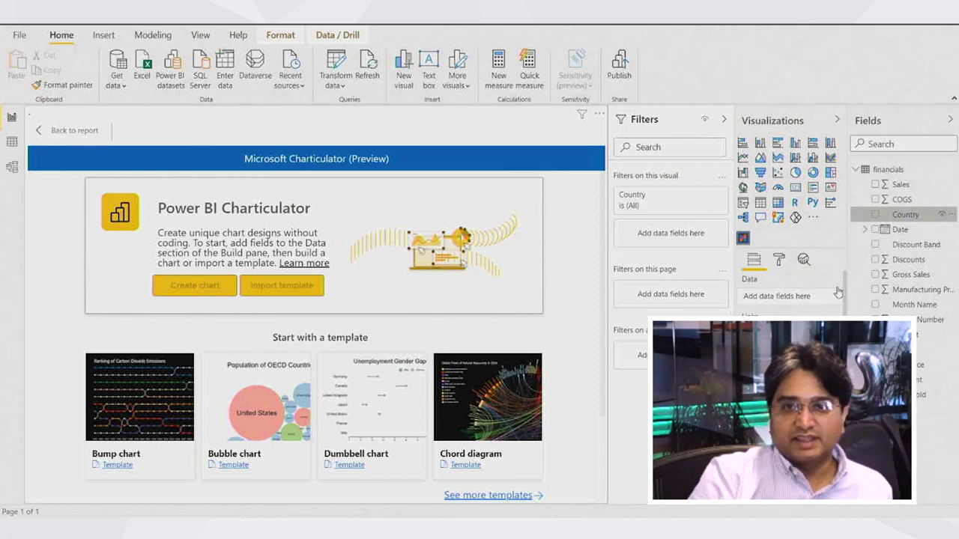
left_click_drag(899, 274, 779, 309)
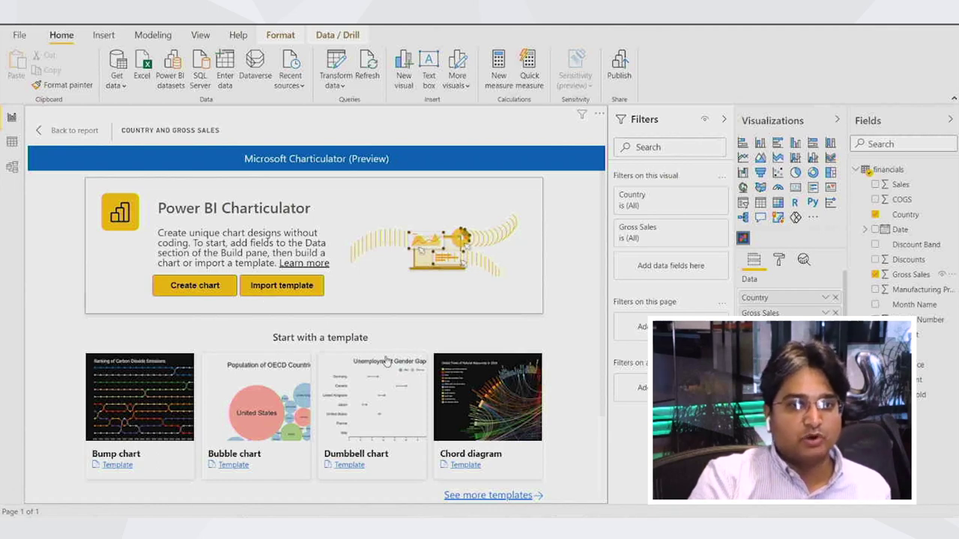
scroll(389, 362, "down", 3)
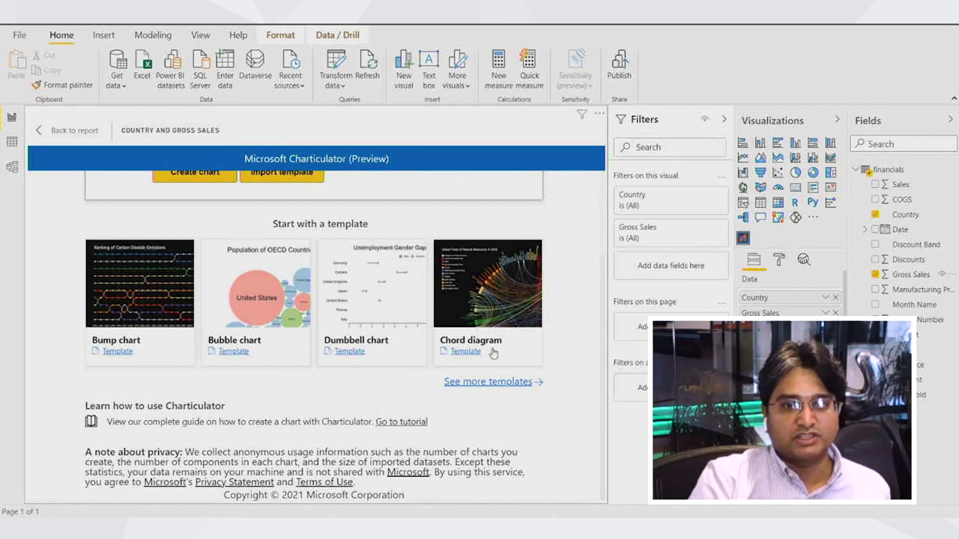
scroll(239, 338, "up", 3)
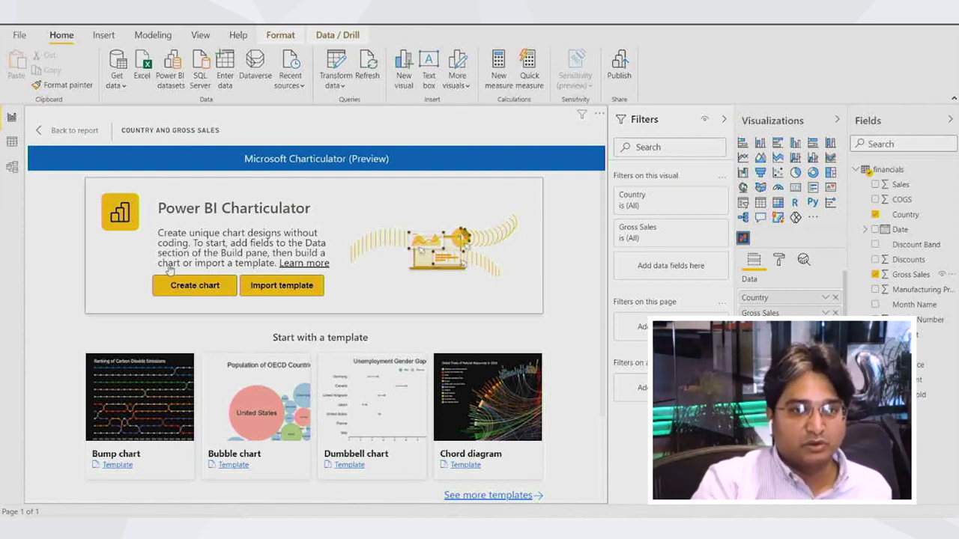
Start a new Charticulator chart and collapse the Fields and Visualizations panes to widen the editor
left_click(195, 289)
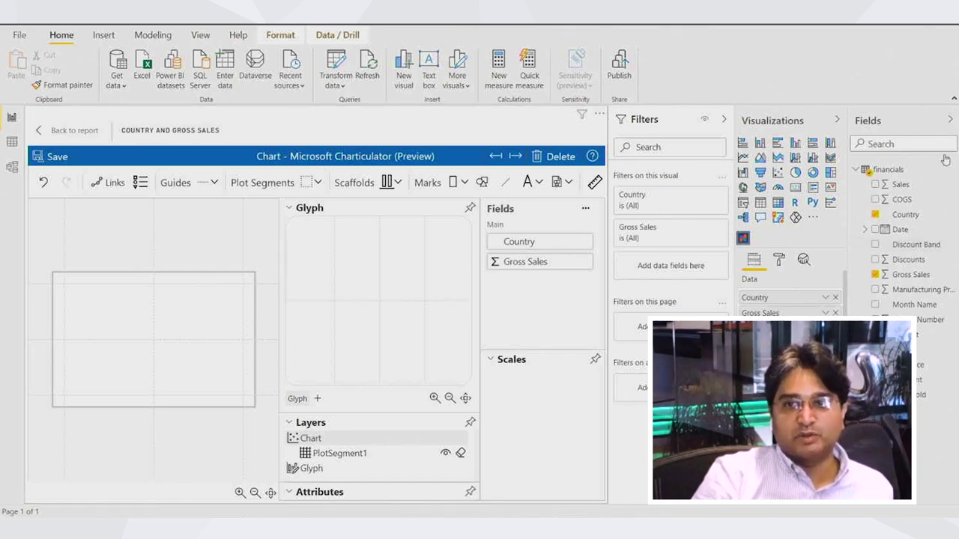
left_click(951, 121)
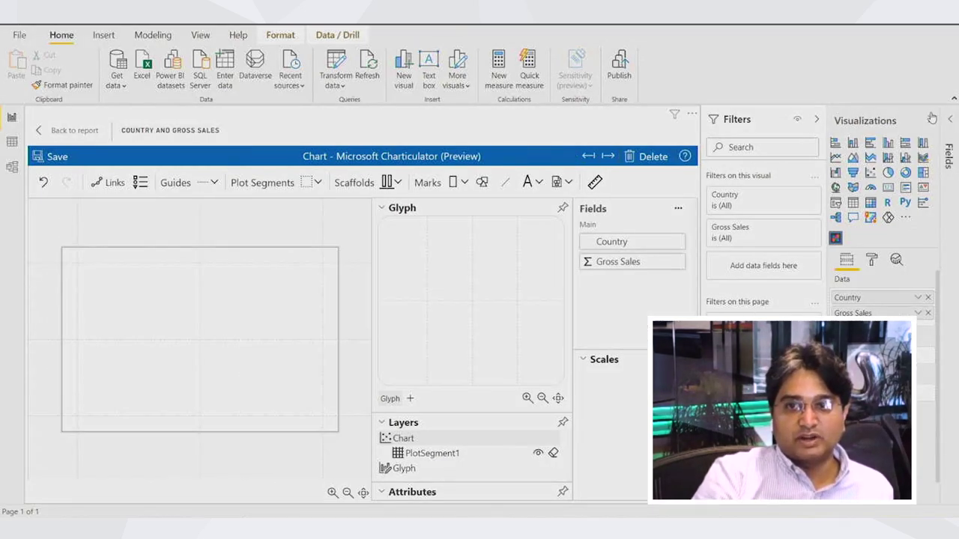
left_click(927, 119)
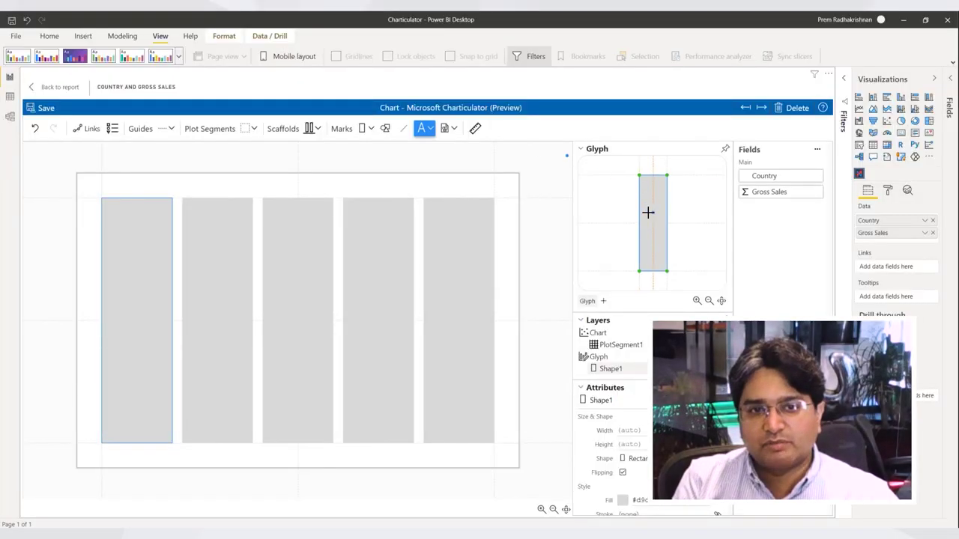
Add a Text1 label inside the bar glyph and rotate it to run vertically
left_click(648, 213)
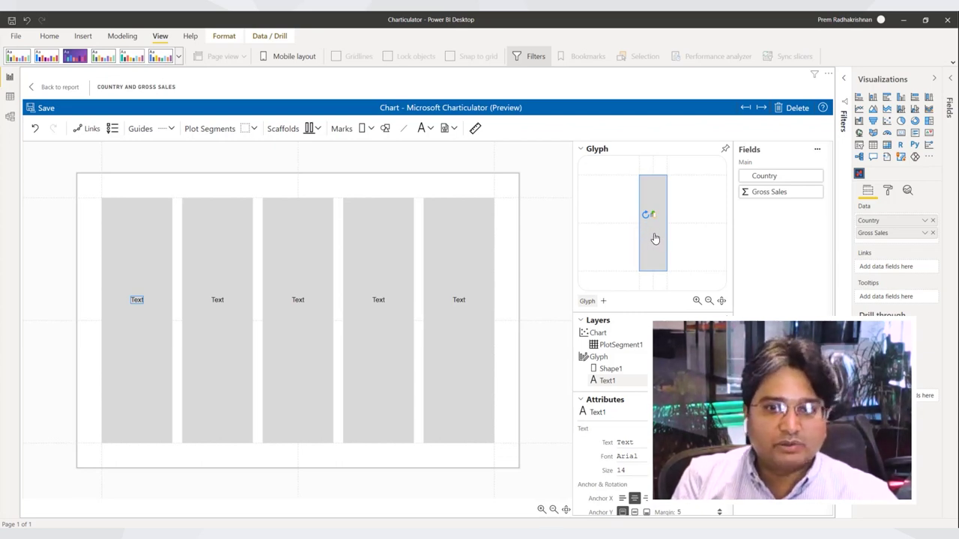
left_click_drag(647, 214, 655, 240)
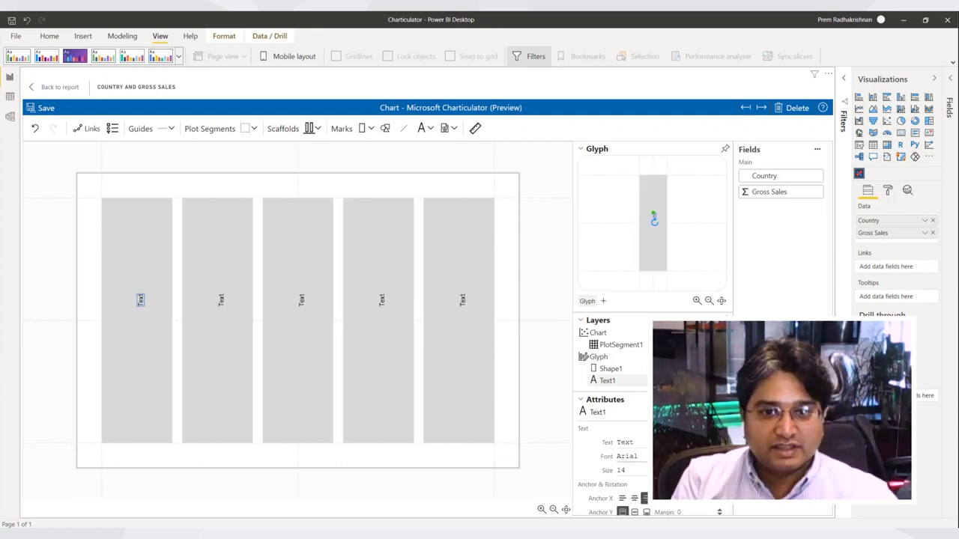
left_click(655, 470)
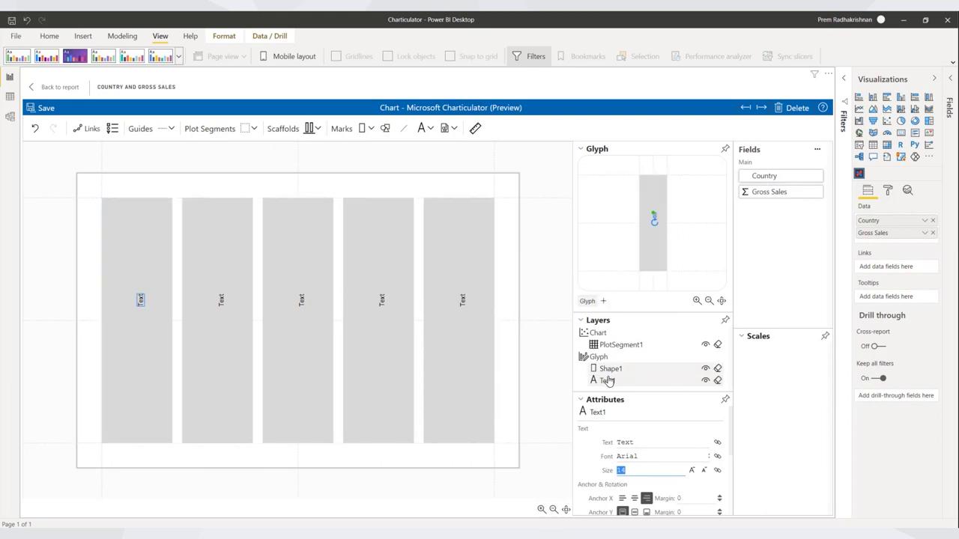
Bind Gross Sales to Shape1's height, changing the aggregation from Average to Sum
left_click(642, 372)
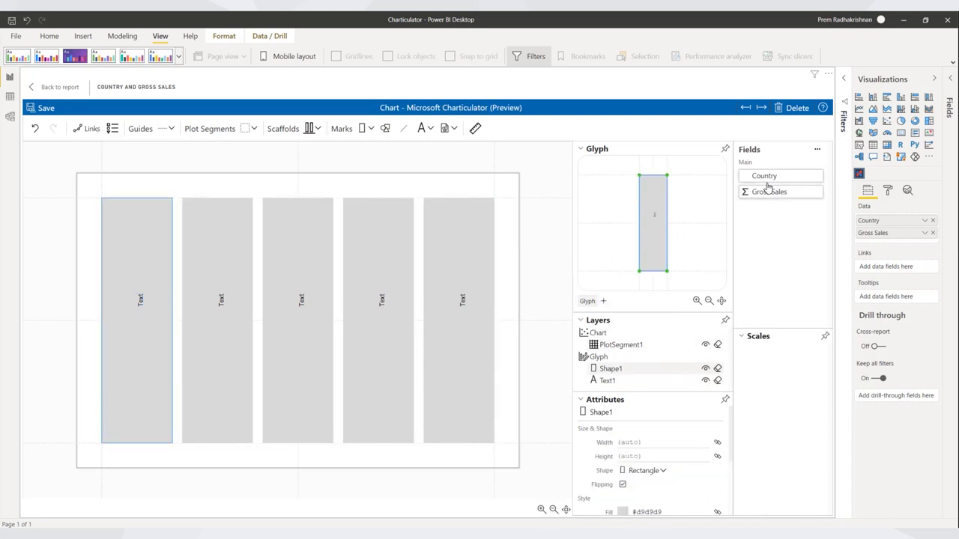
left_click_drag(766, 192, 633, 458)
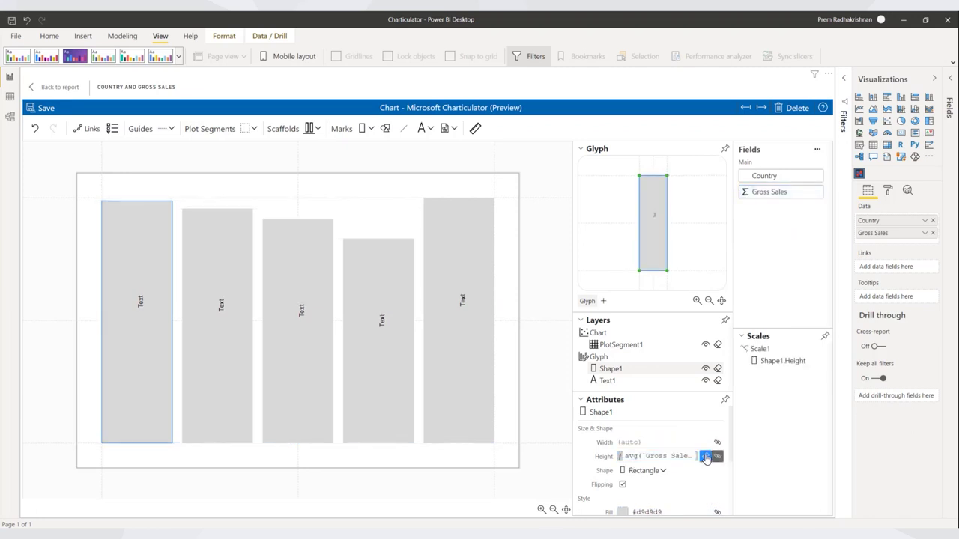
left_click(710, 457)
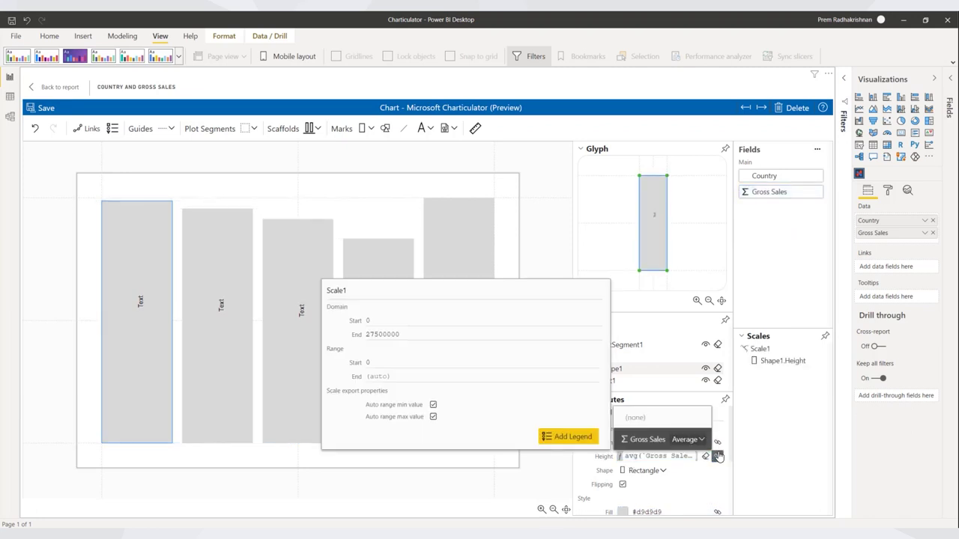
left_click(693, 441)
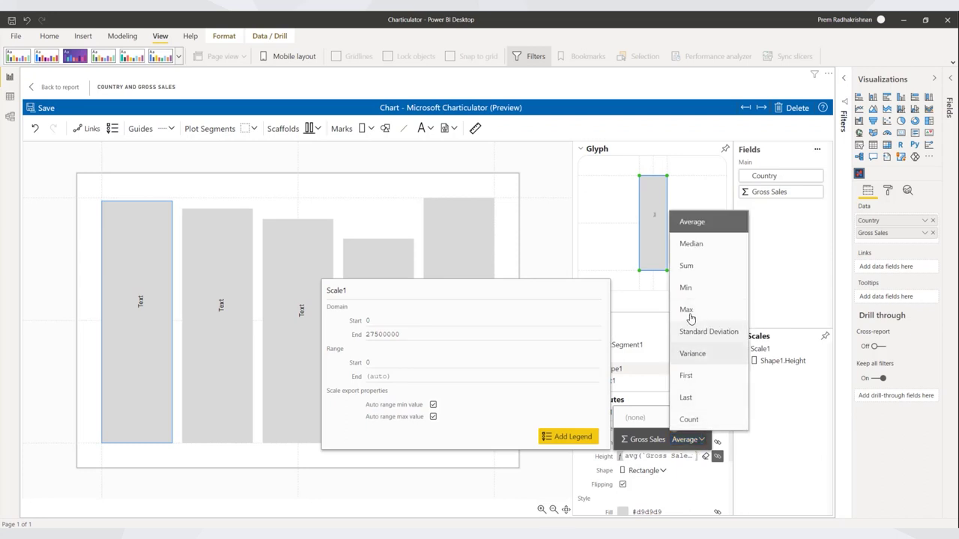
left_click(688, 266)
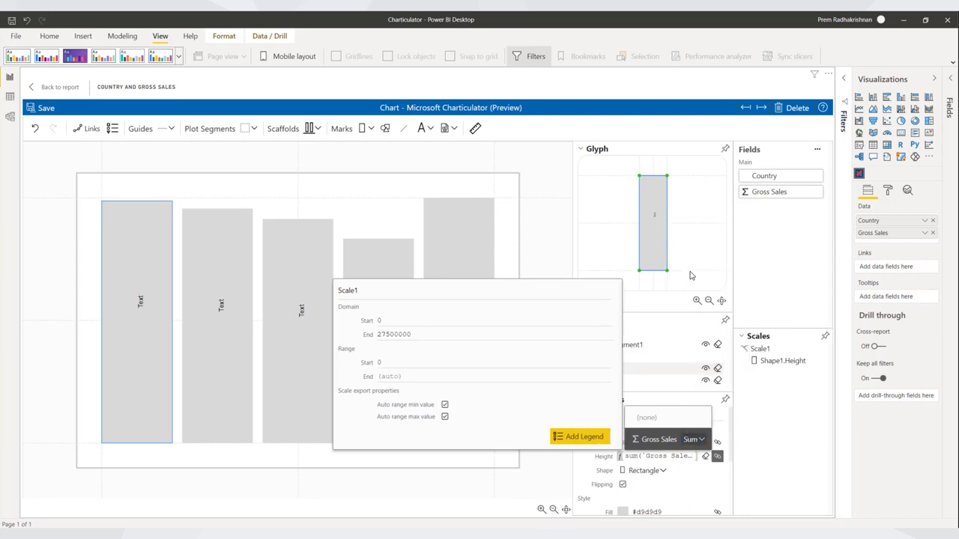
left_click(740, 445)
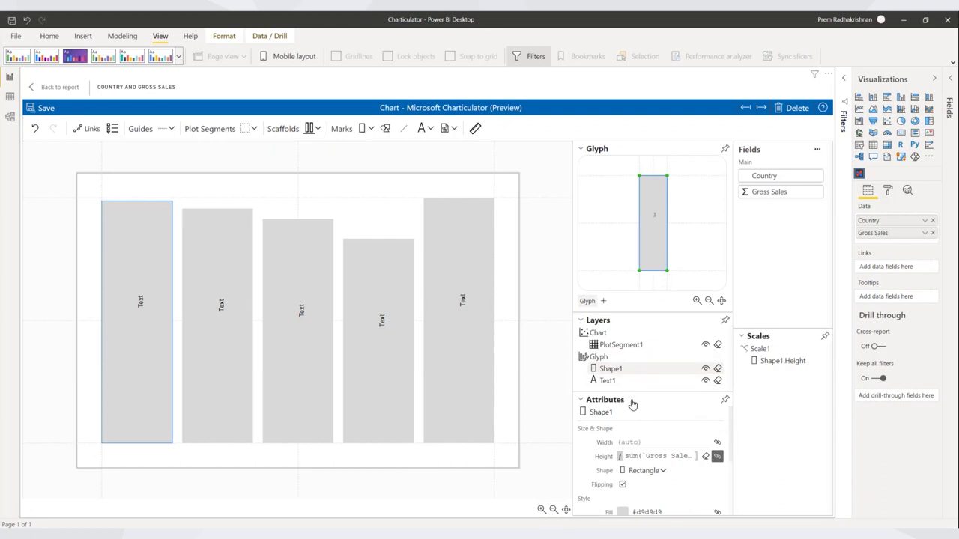
Set the Text1 label to size 18, bind it to Country, and colour it near-white #f7fcf5
left_click(609, 381)
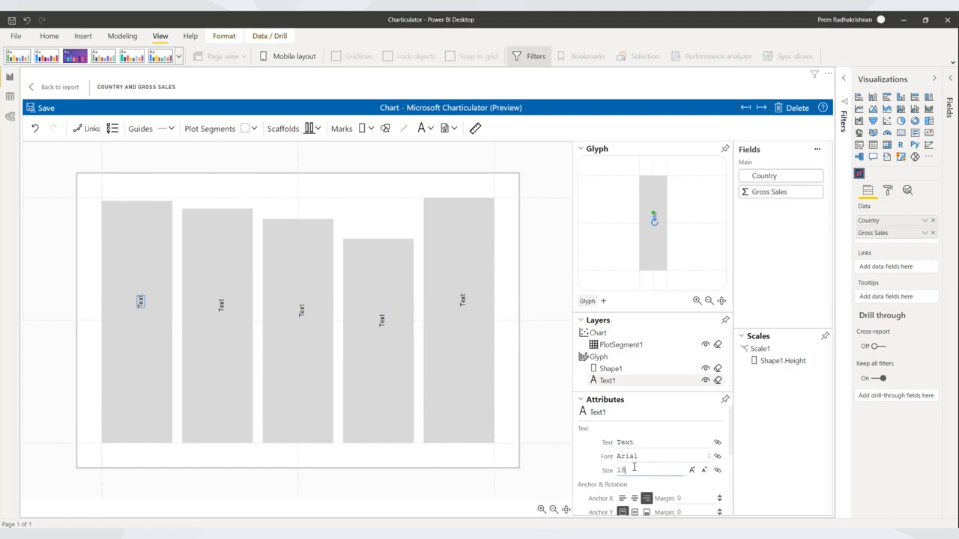
key("Tab")
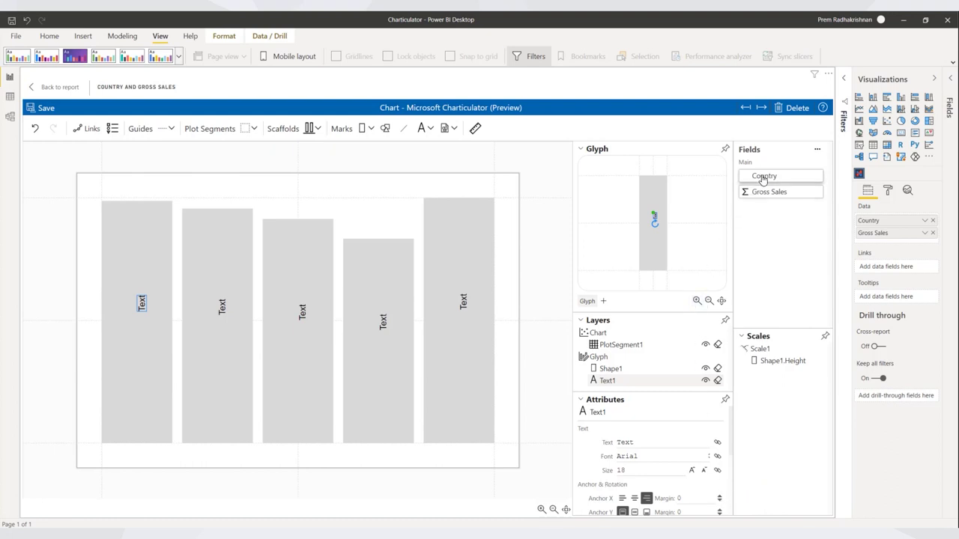
left_click_drag(757, 176, 637, 447)
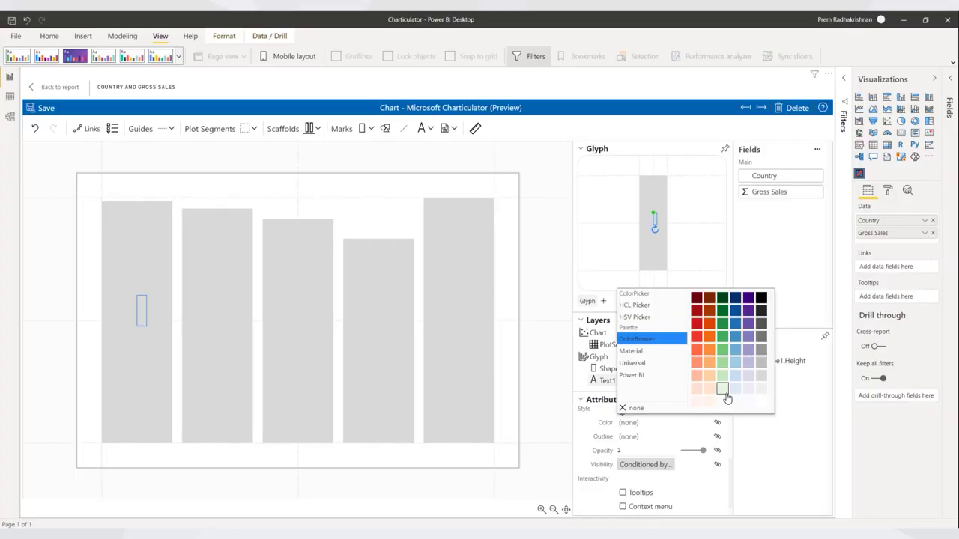
left_click(760, 465)
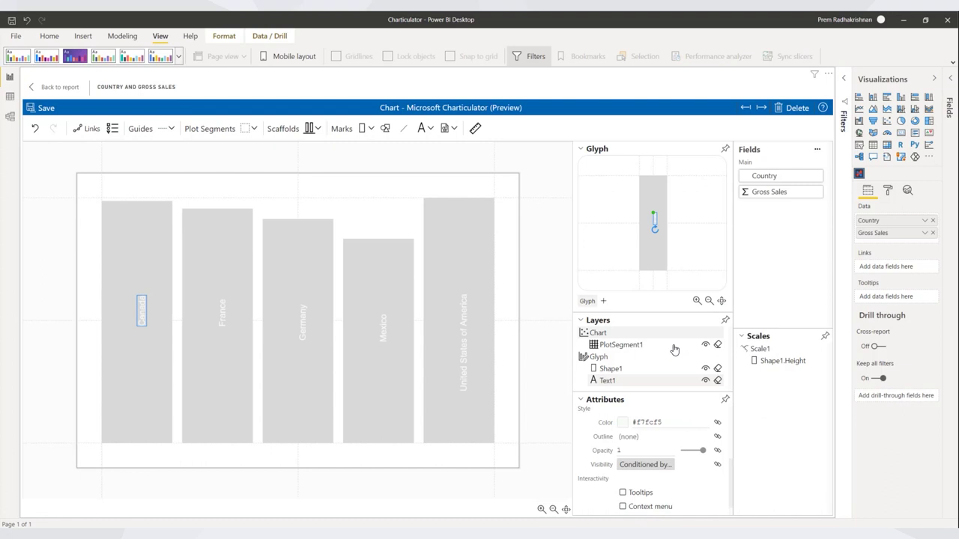
left_click(641, 368)
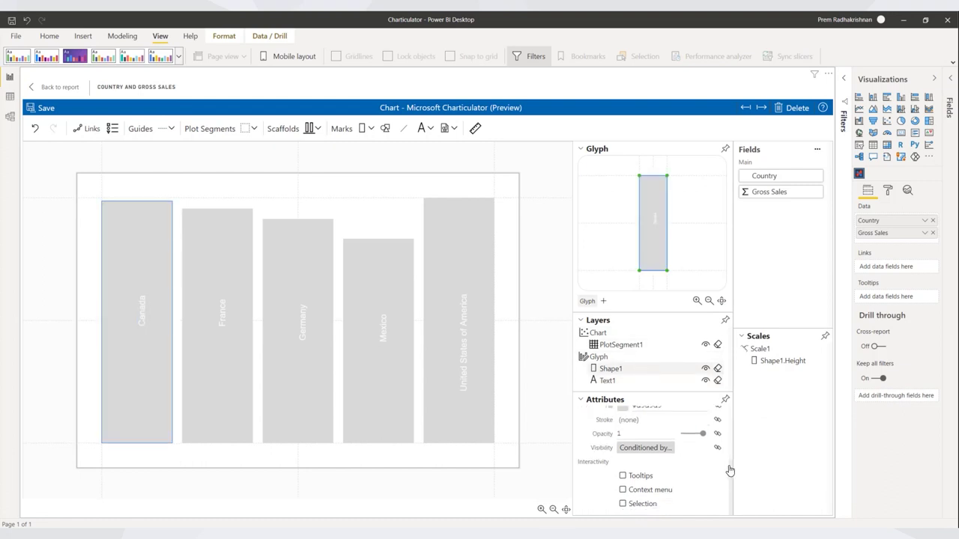
Clear Shape1's grey fill to (none) and bind Fill to Country for distinct bar colours
scroll(730, 429, "up", 3)
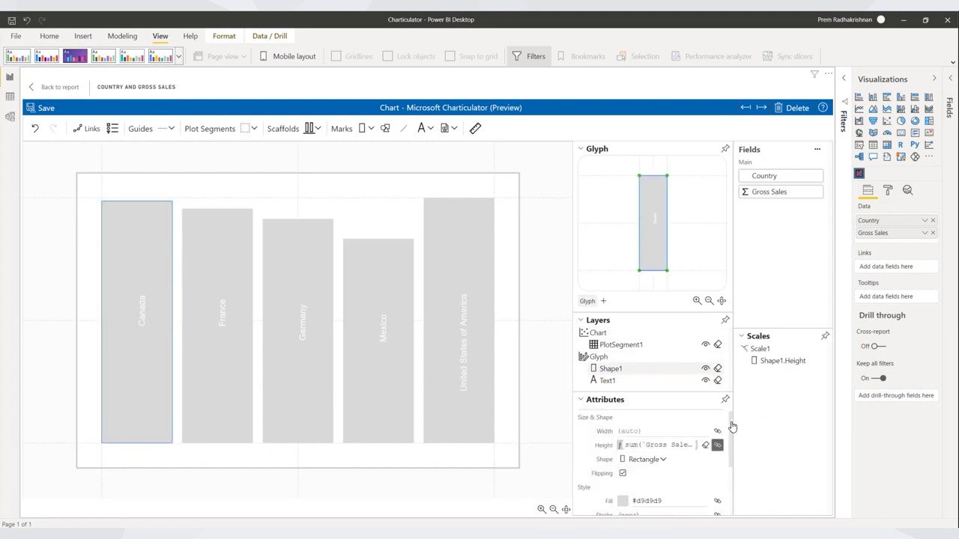
left_click(626, 506)
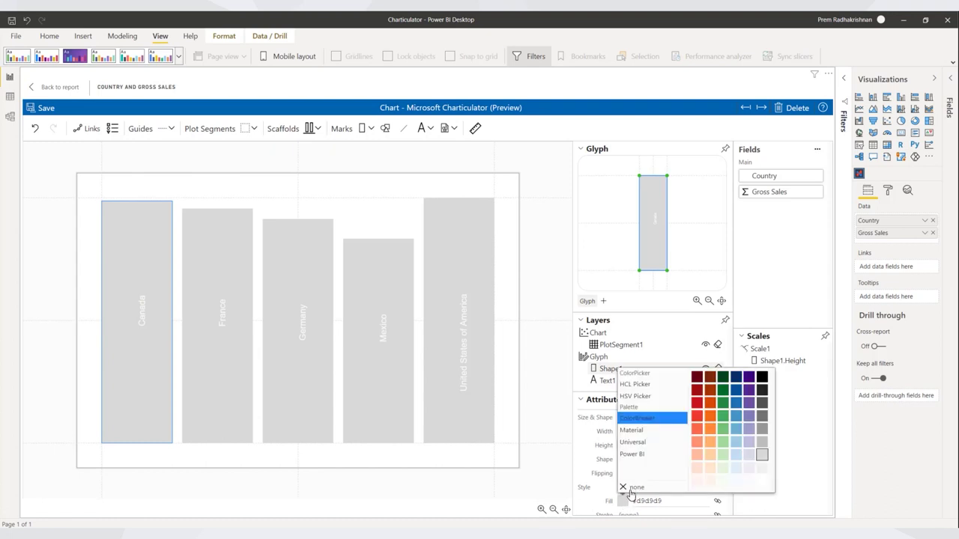
left_click(632, 495)
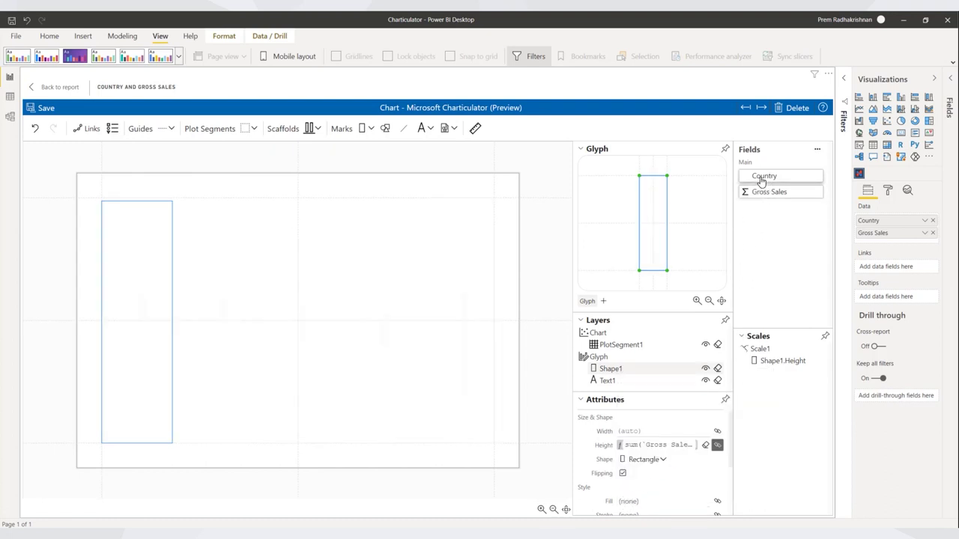
left_click_drag(761, 178, 628, 503)
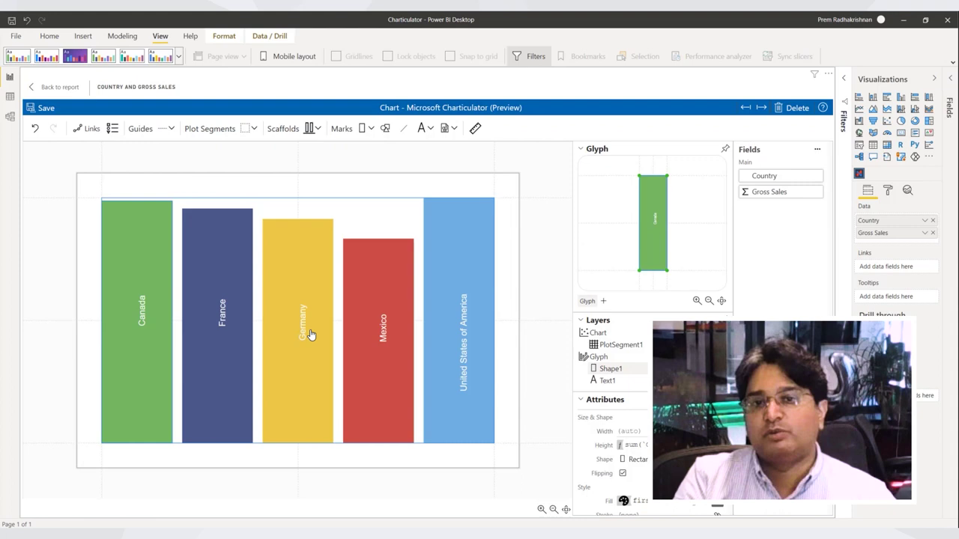
Save the Charticulator chart, return to the report, and reopen the visual from its options menu
left_click(47, 109)
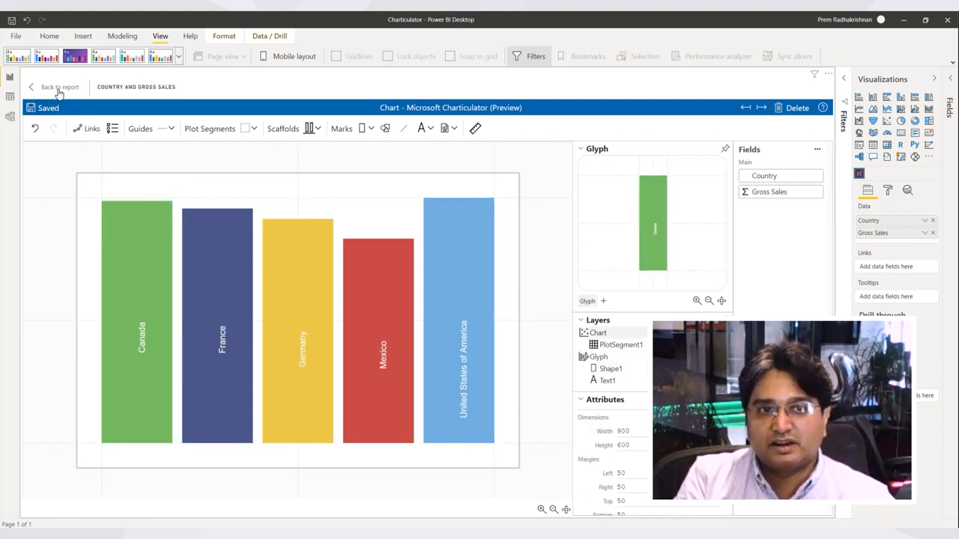
left_click(59, 88)
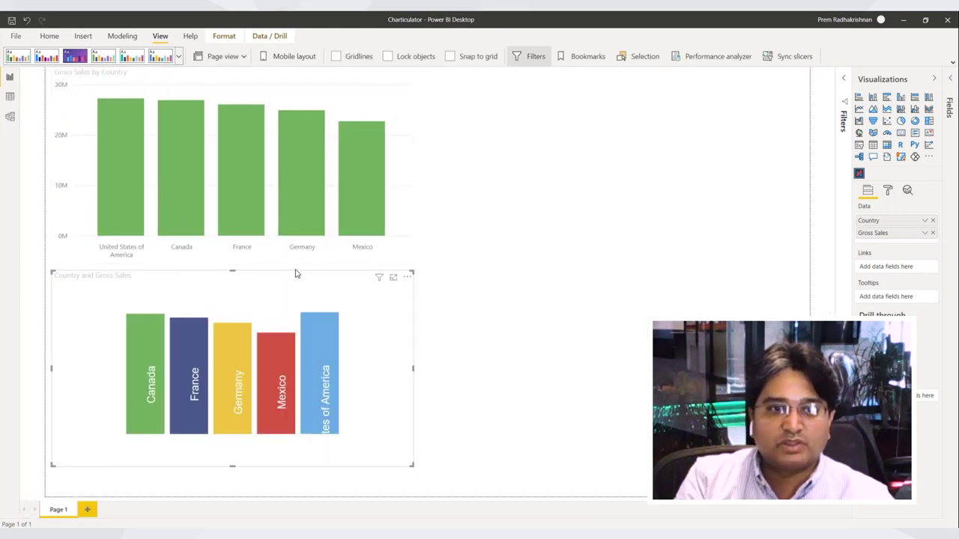
left_click(409, 280)
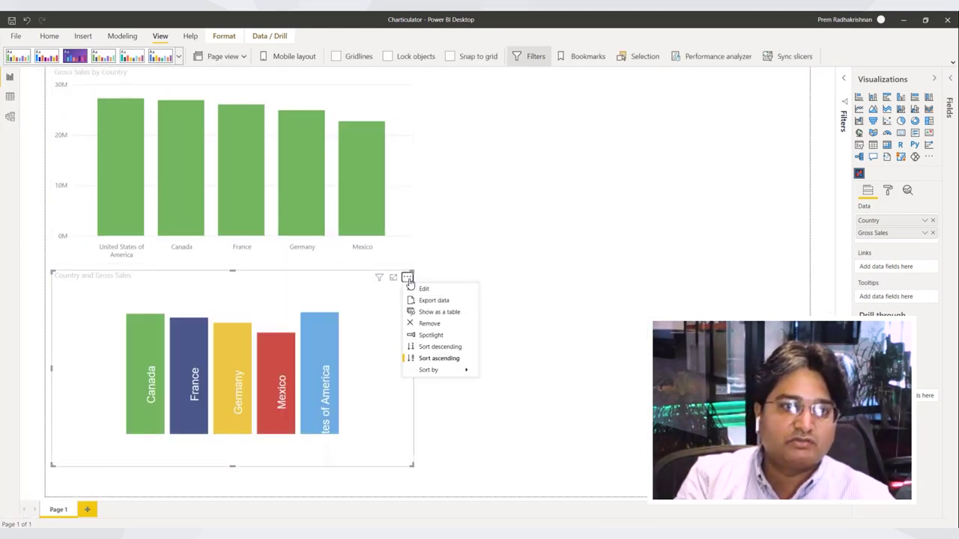
left_click(419, 288)
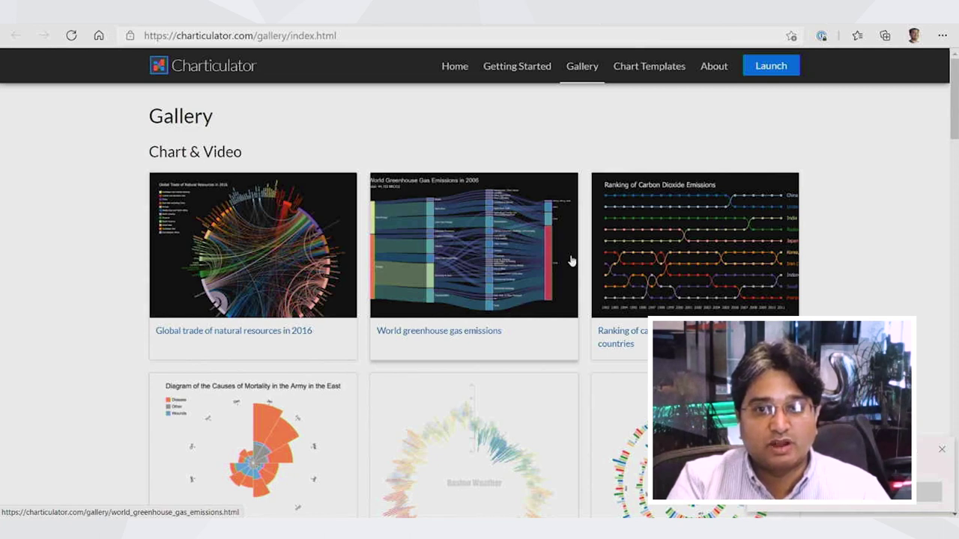
Dismiss the notification and browse the Charticulator Chart Templates and Gallery pages
left_click(941, 449)
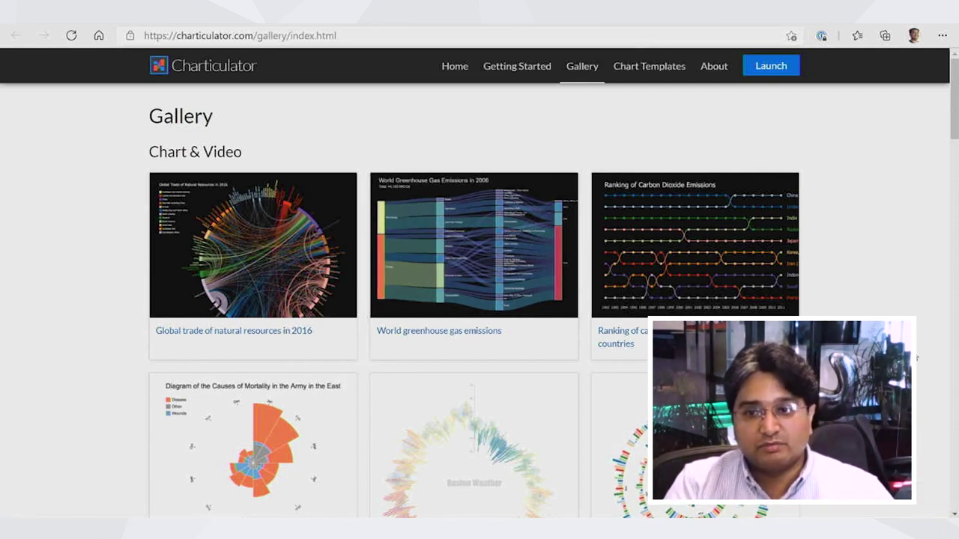
left_click(664, 66)
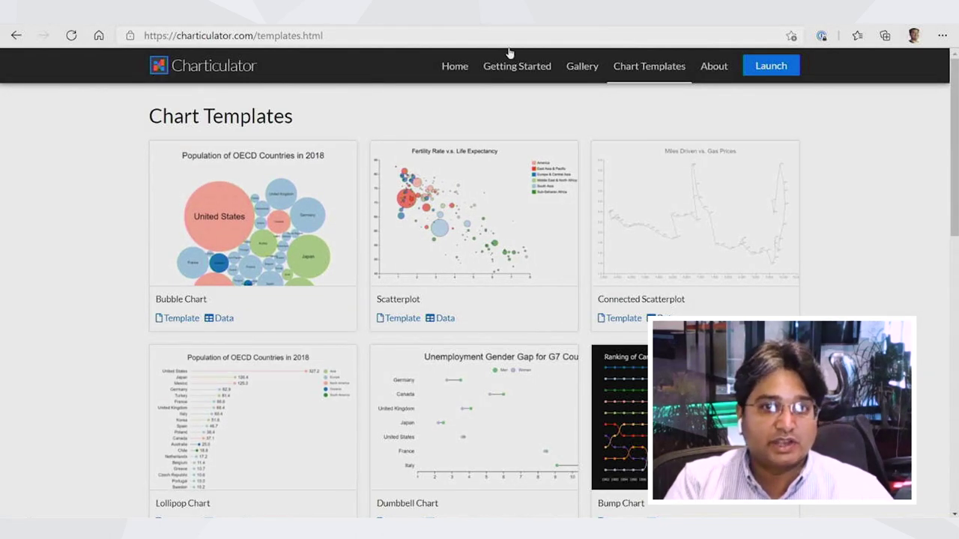
left_click(573, 71)
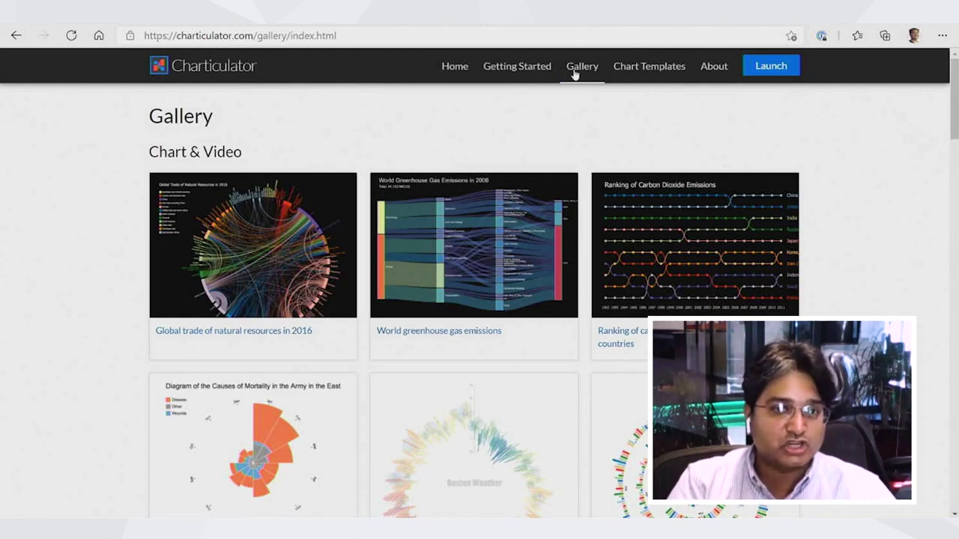
scroll(430, 295, "down", 8)
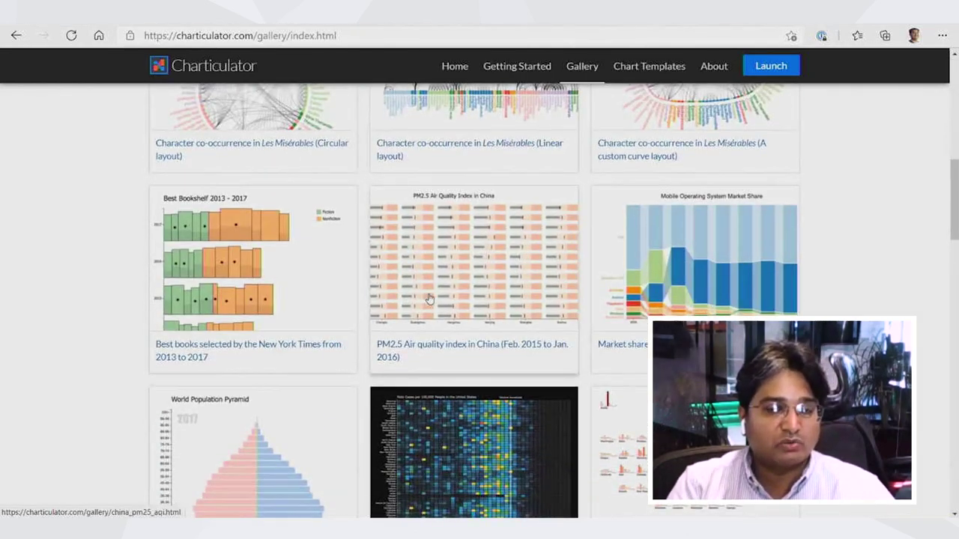
scroll(430, 300, "down", 4)
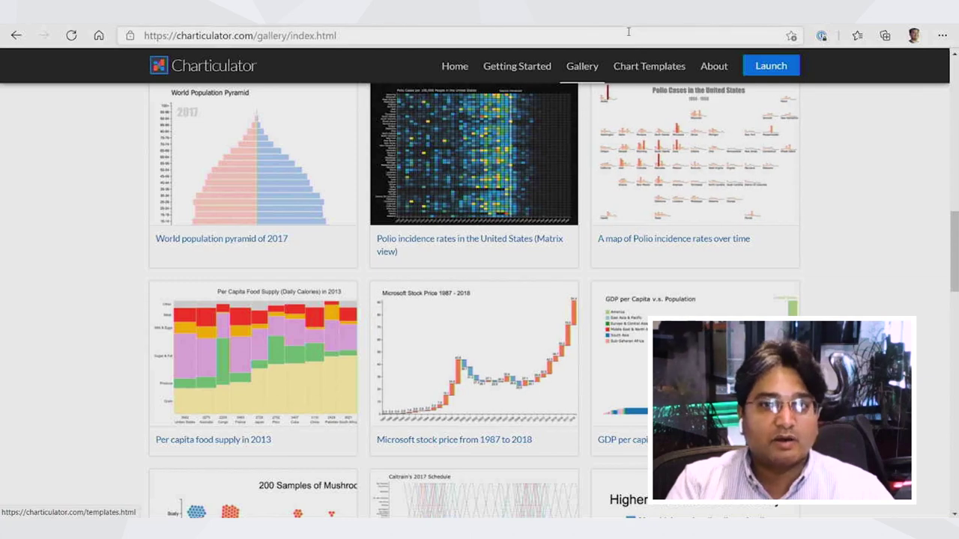
Return to Chart Templates and scroll down to the Chord Diagram and Arc Diagram rows
left_click(771, 66)
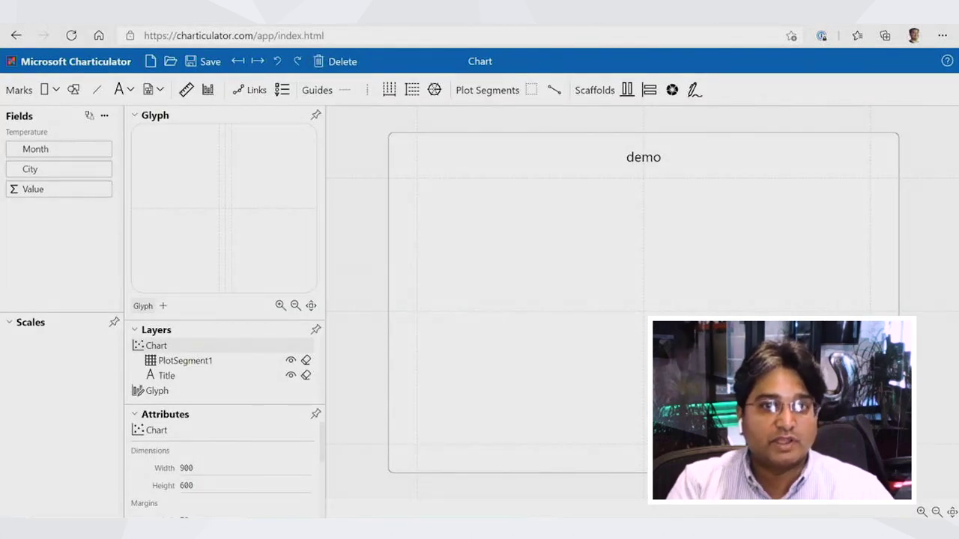
key("alt+Left")
scroll(569, 142, "up", 5)
left_click(646, 66)
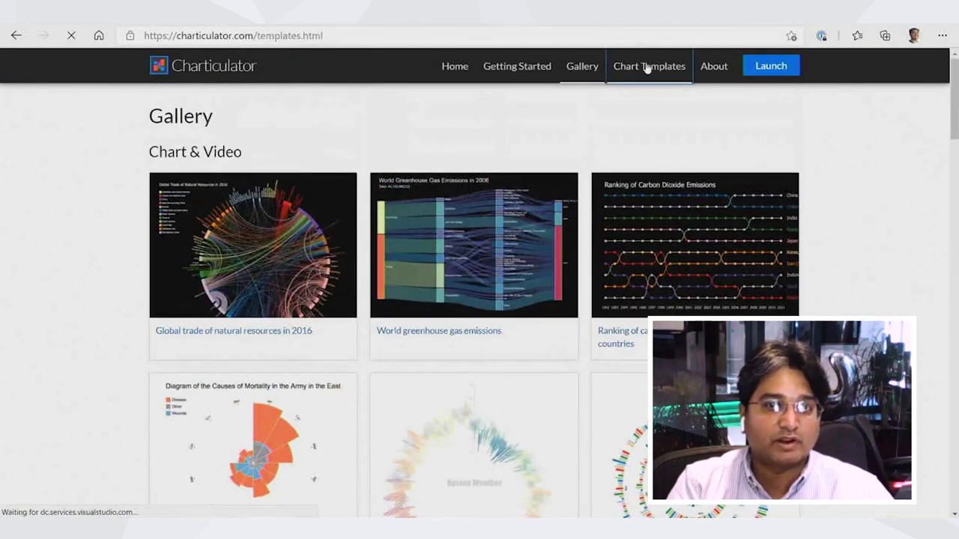
scroll(460, 353, "down", 4)
scroll(460, 353, "down", 4)
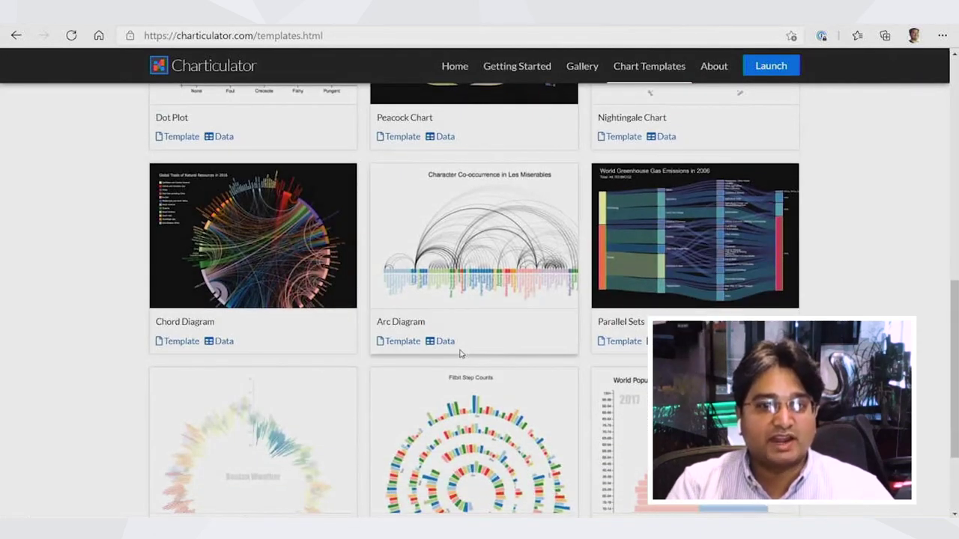